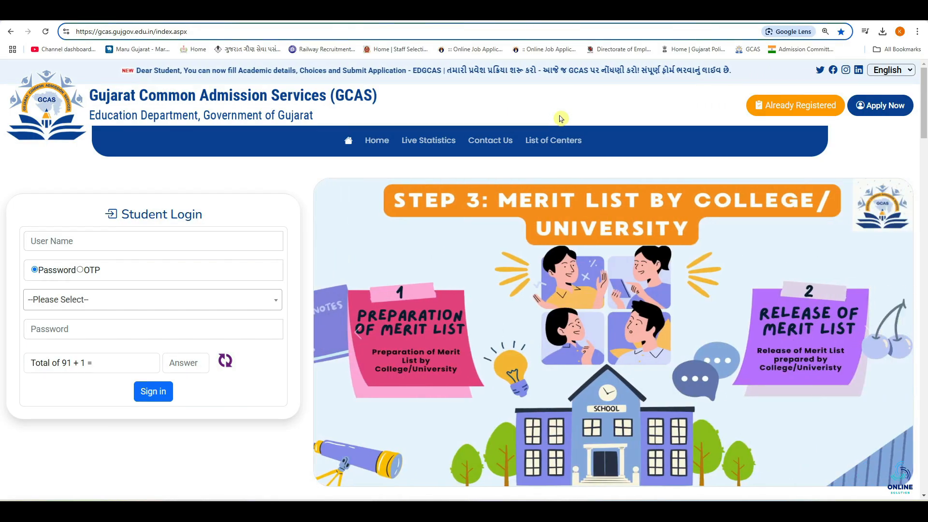
Step: Open a new browser tab and search for gcas to reach the GCAS admission portal
{"action": "key", "text": "ctrl+t"}
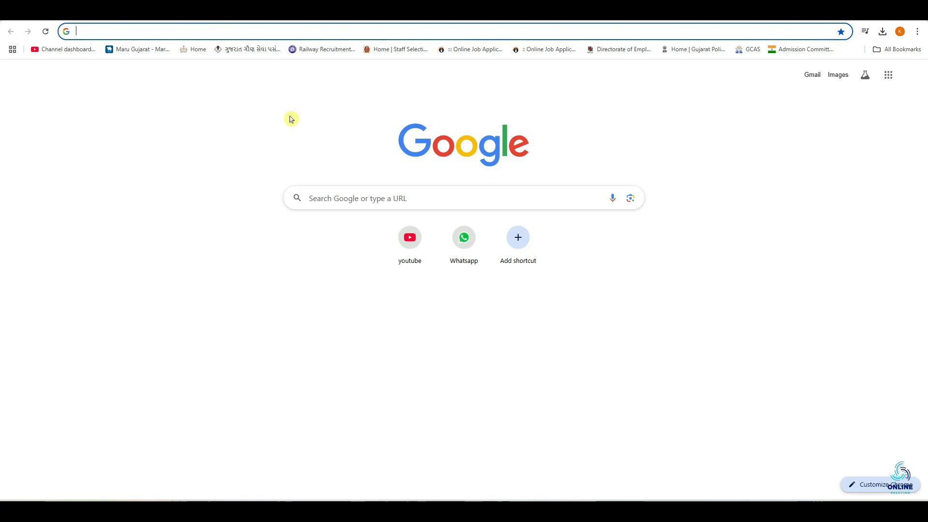
{"action": "left_click", "coordinate": [355, 197]}
{"action": "type", "text": "gcas"}
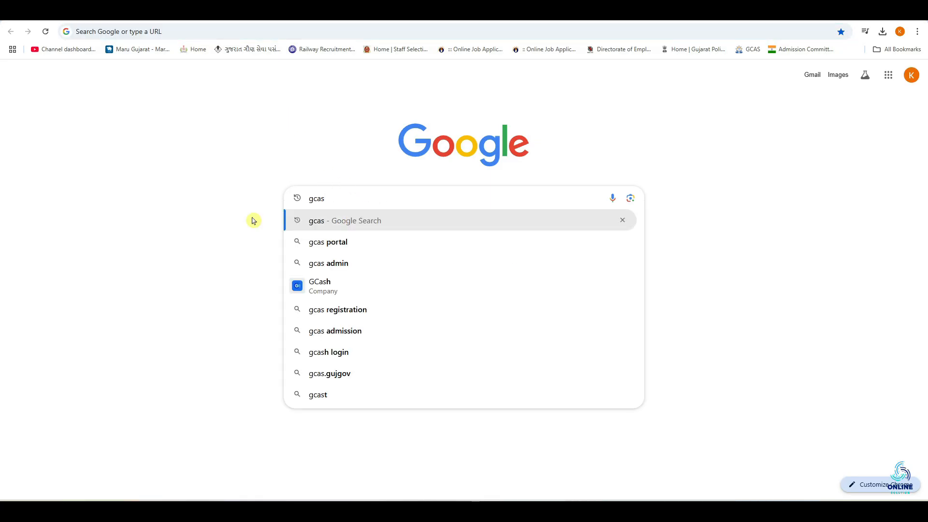
{"action": "key", "text": "Return"}
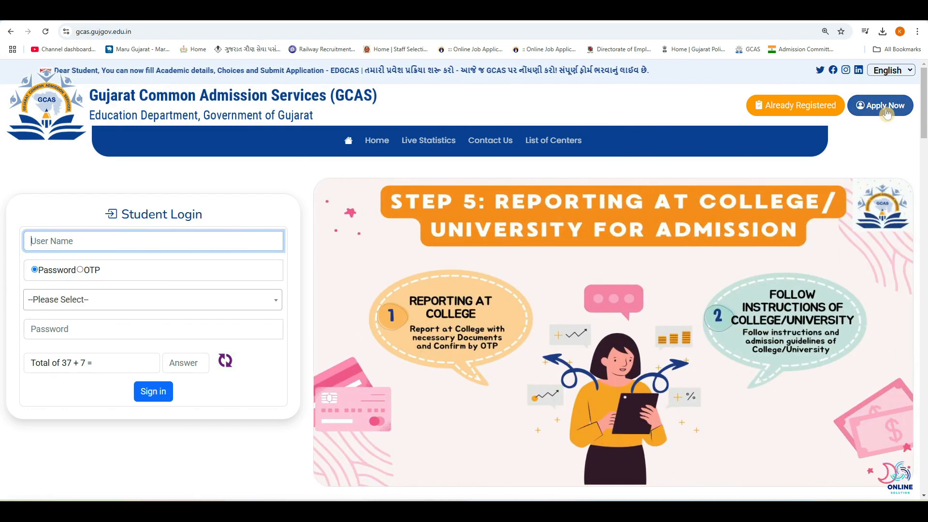
Step: Go to Apply Now and choose Under Graduate (Regular) as the form type on the student login page
{"action": "left_click", "coordinate": [887, 113]}
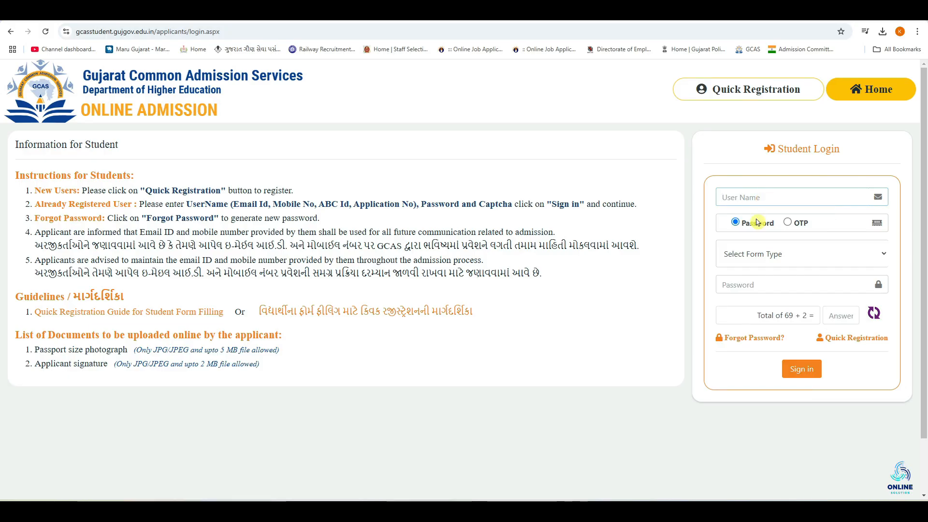
{"action": "left_click", "coordinate": [732, 285]}
{"action": "left_click", "coordinate": [659, 269]}
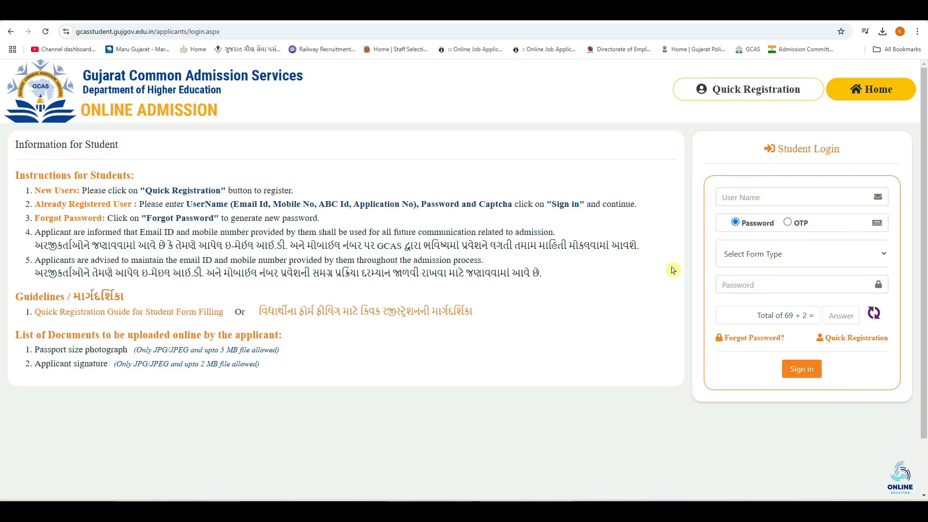
{"action": "left_click", "coordinate": [770, 256]}
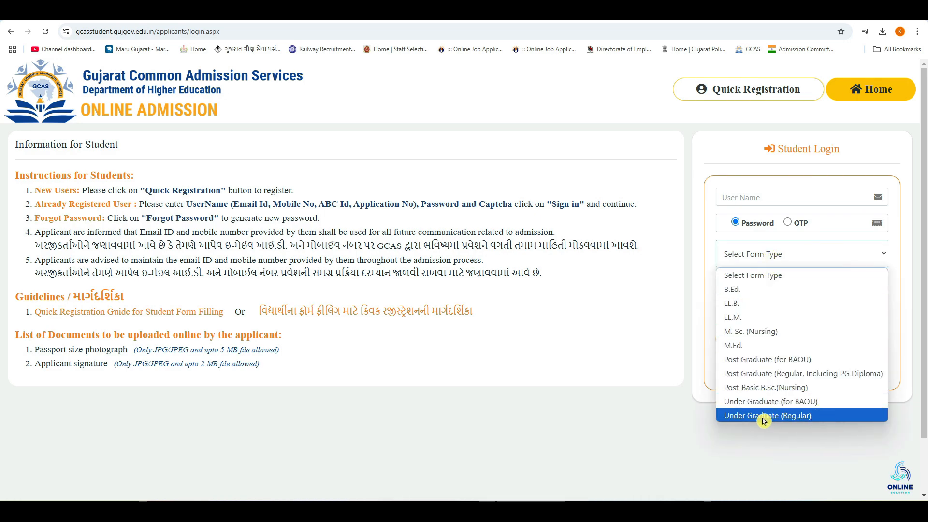
{"action": "left_click", "coordinate": [825, 418]}
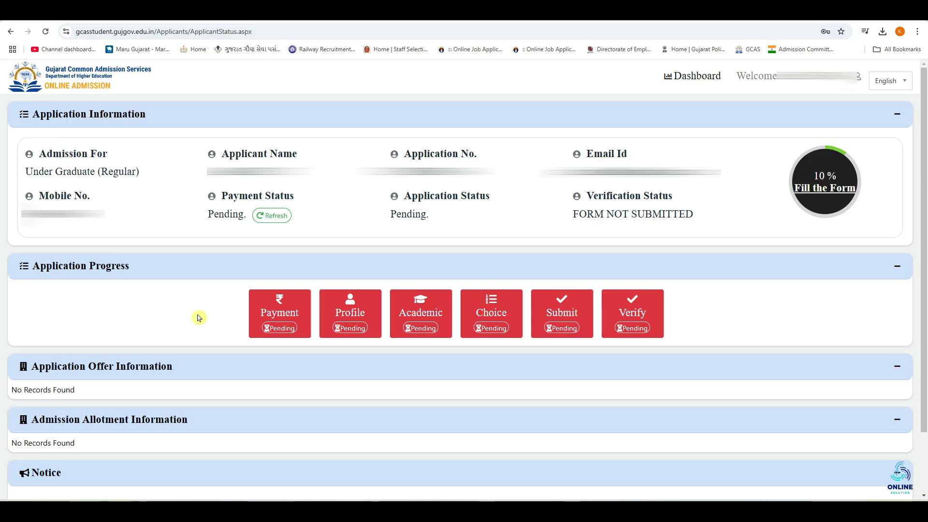
Step: Open the Payment section, check the fee amount of 300, and initiate the application fee payment
{"action": "left_click", "coordinate": [285, 319]}
{"action": "double_click", "coordinate": [332, 237]}
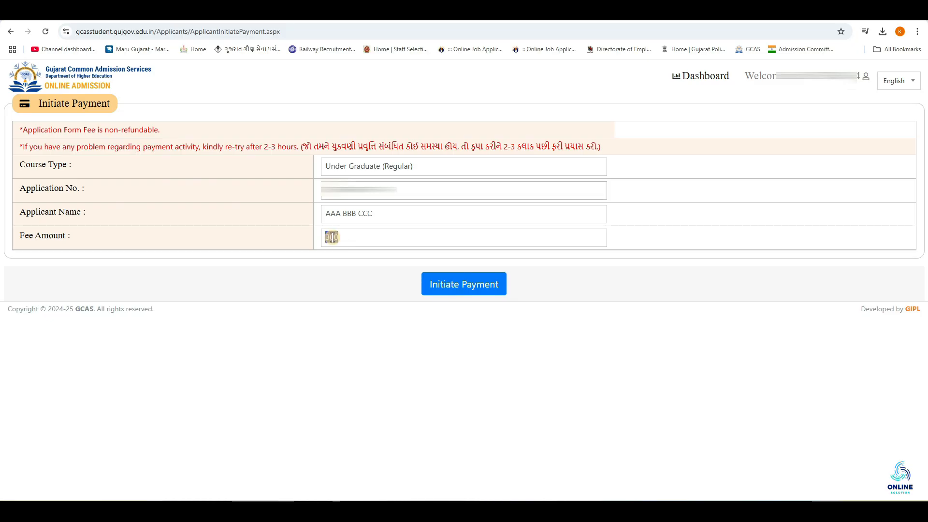
{"action": "left_click", "coordinate": [357, 244]}
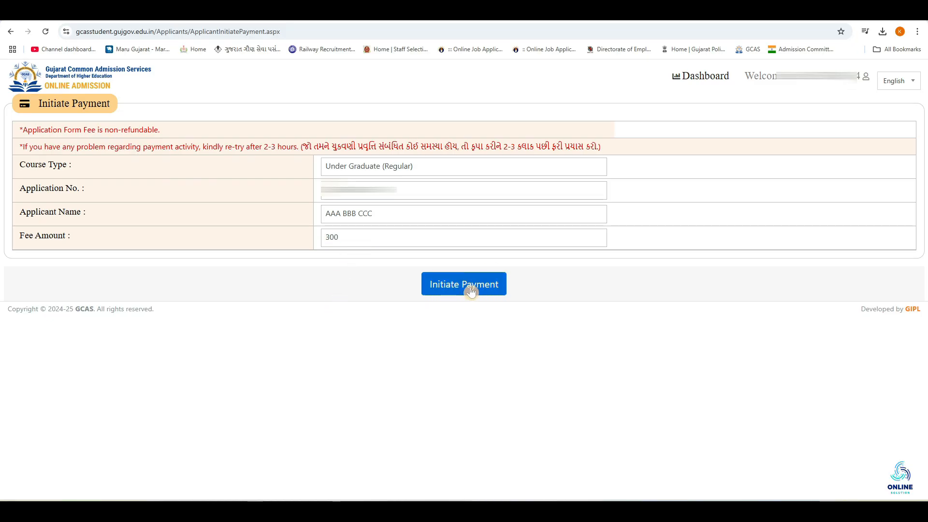
{"action": "left_click", "coordinate": [472, 290]}
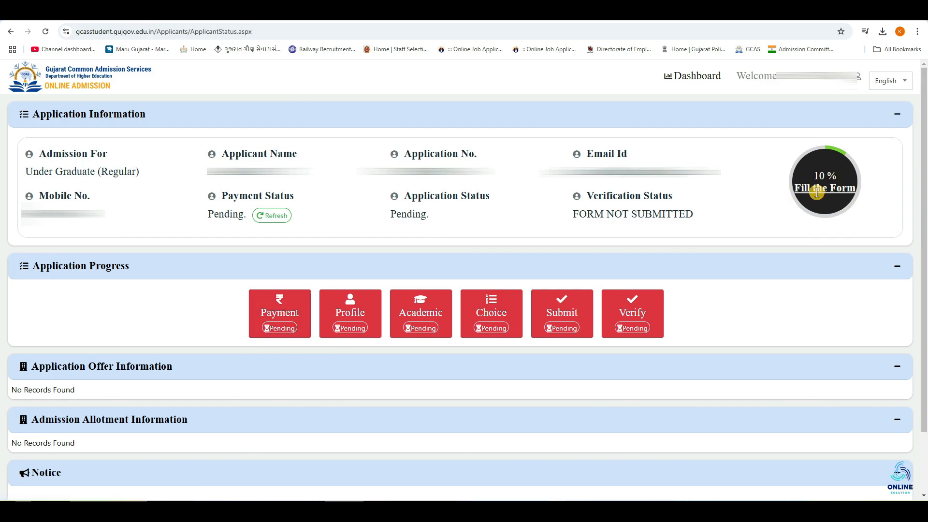
Step: Open the applicant's profile and go through the name, birth date, father's, mother's and parent's mobile fields
{"action": "left_click", "coordinate": [358, 318]}
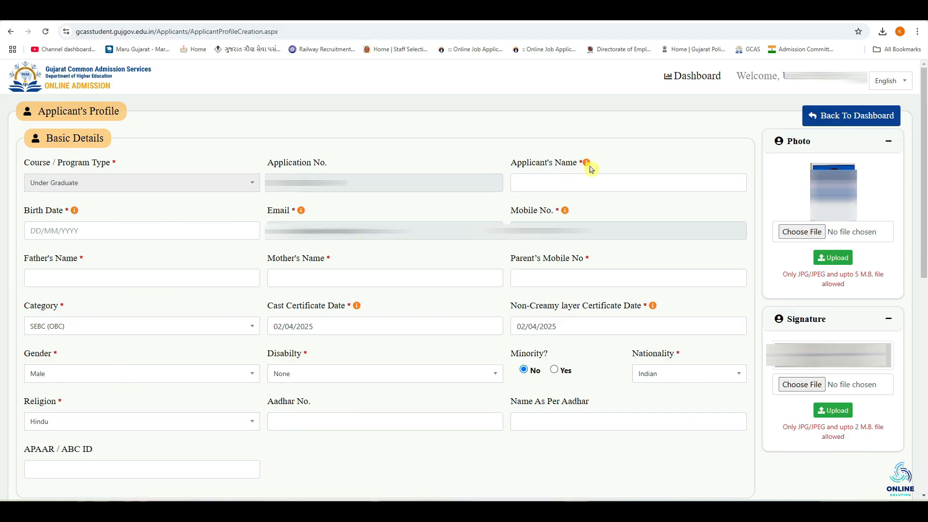
{"action": "left_click", "coordinate": [583, 182]}
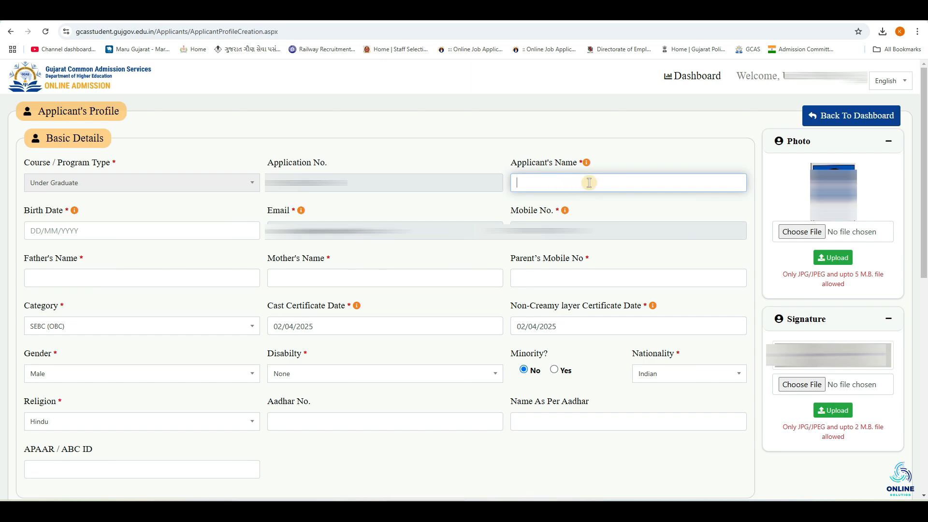
{"action": "mouse_move", "coordinate": [587, 166]}
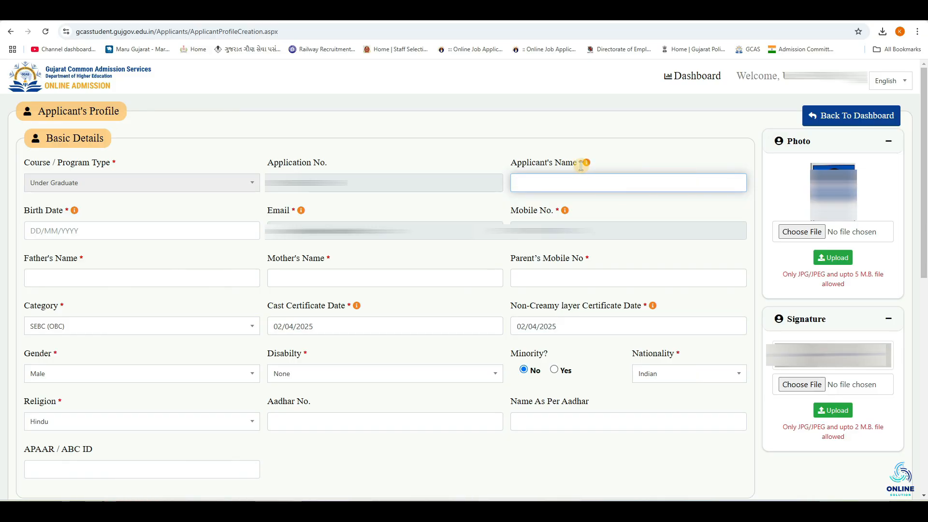
{"action": "left_click", "coordinate": [54, 230]}
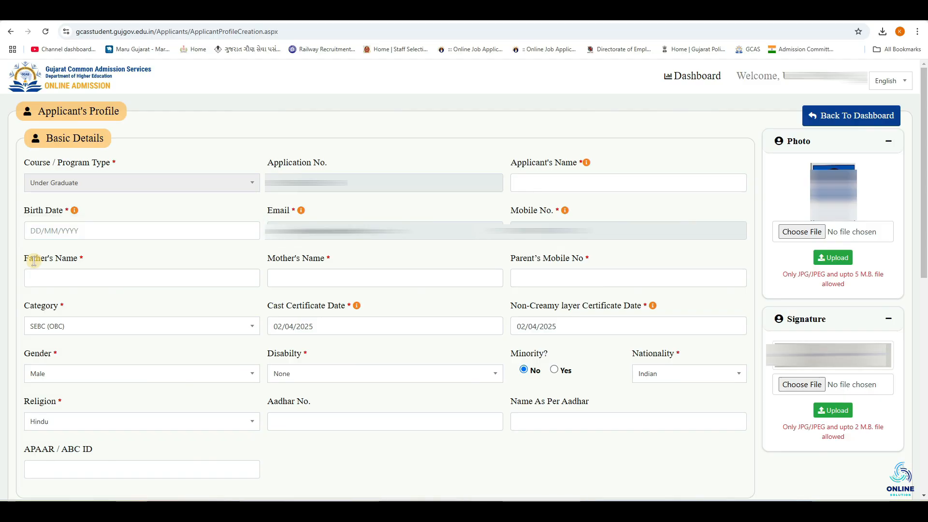
{"action": "left_click", "coordinate": [61, 281]}
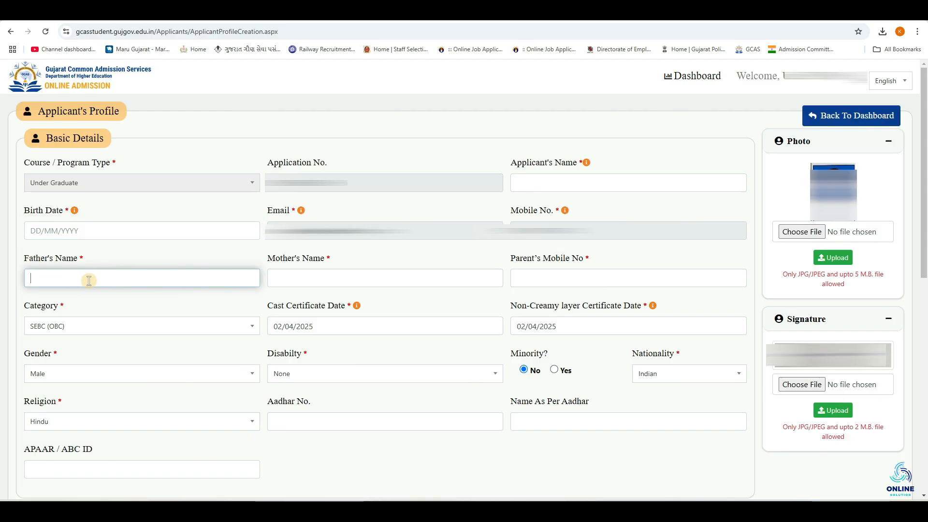
{"action": "left_click", "coordinate": [297, 279]}
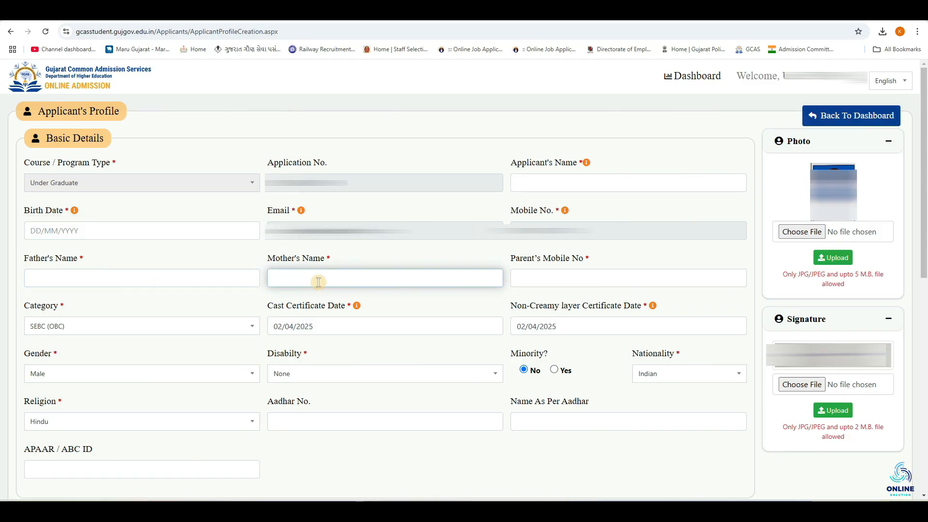
{"action": "left_click", "coordinate": [584, 280]}
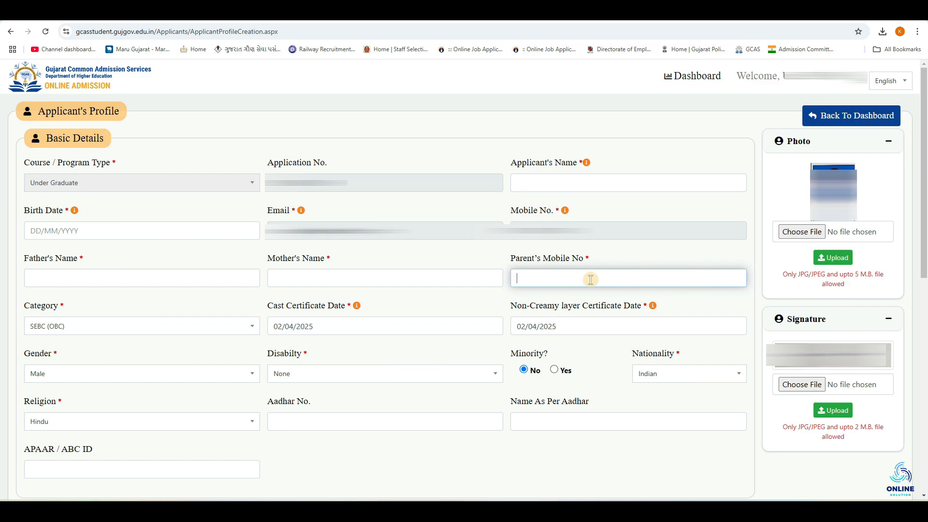
Step: Review the Category options, certificate date fields, Minority choice and Gender options in the basic details
{"action": "left_click", "coordinate": [129, 331]}
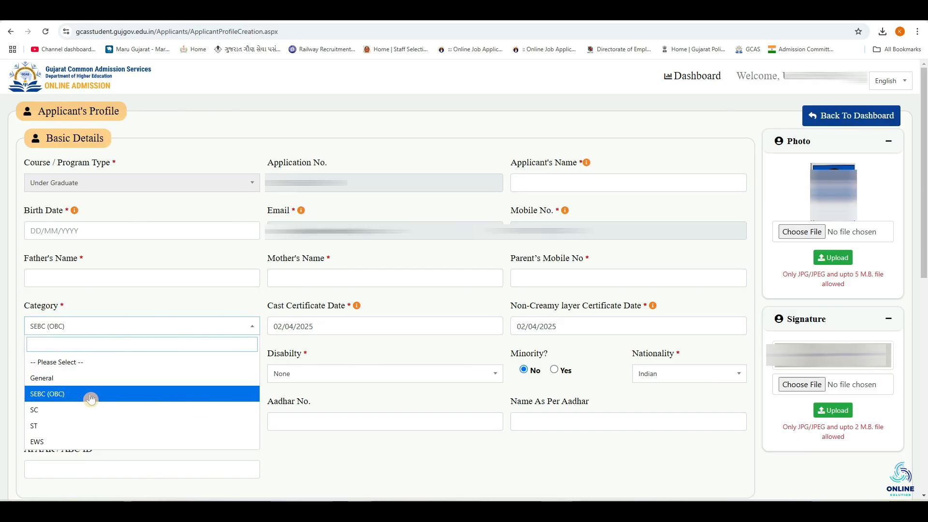
{"action": "left_click", "coordinate": [348, 344]}
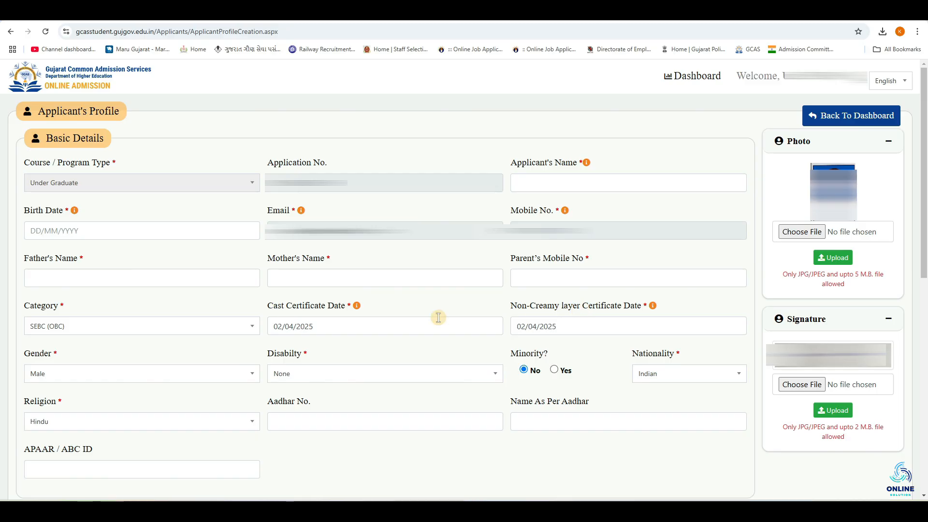
{"action": "left_click", "coordinate": [347, 326]}
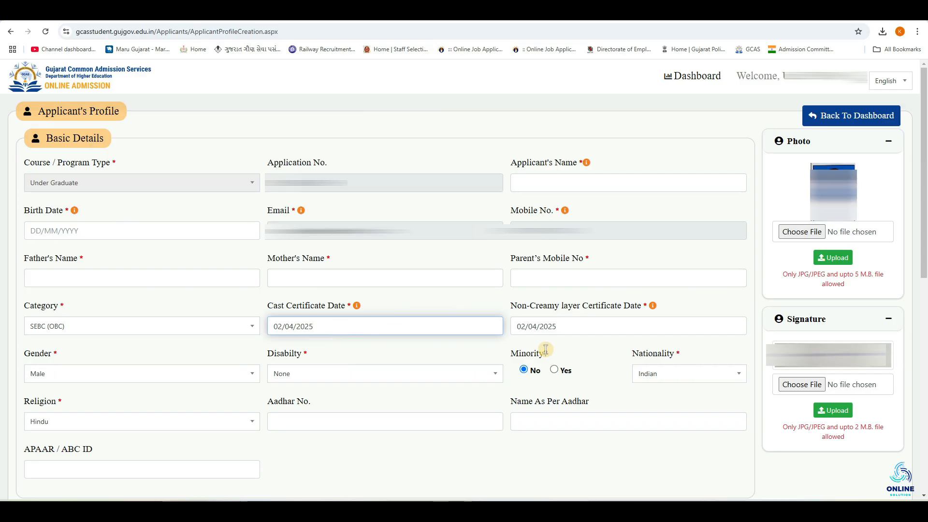
{"action": "left_click", "coordinate": [564, 351]}
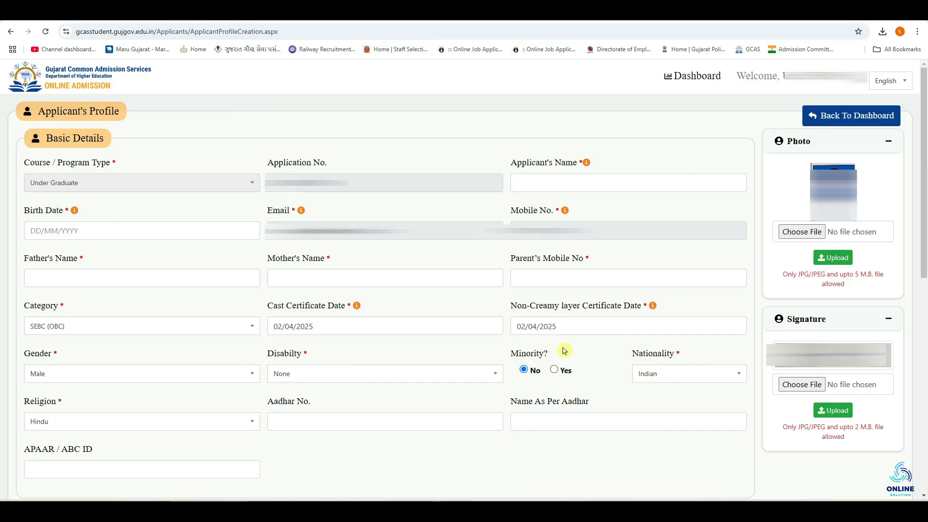
{"action": "left_click", "coordinate": [555, 328]}
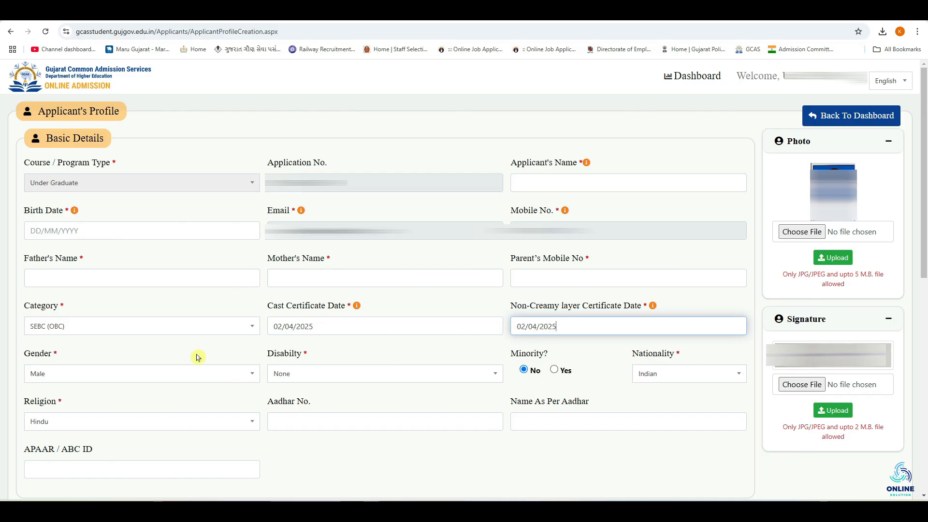
{"action": "left_click", "coordinate": [167, 376]}
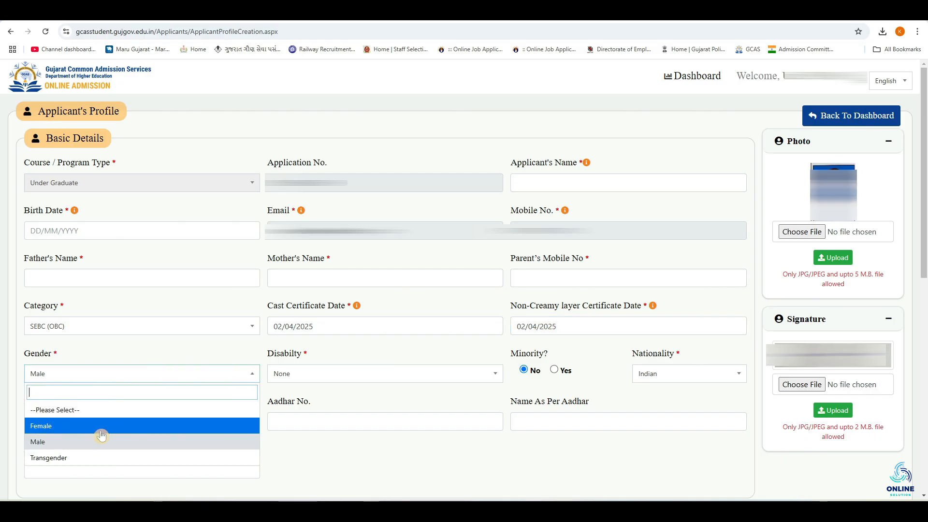
{"action": "left_click", "coordinate": [193, 358]}
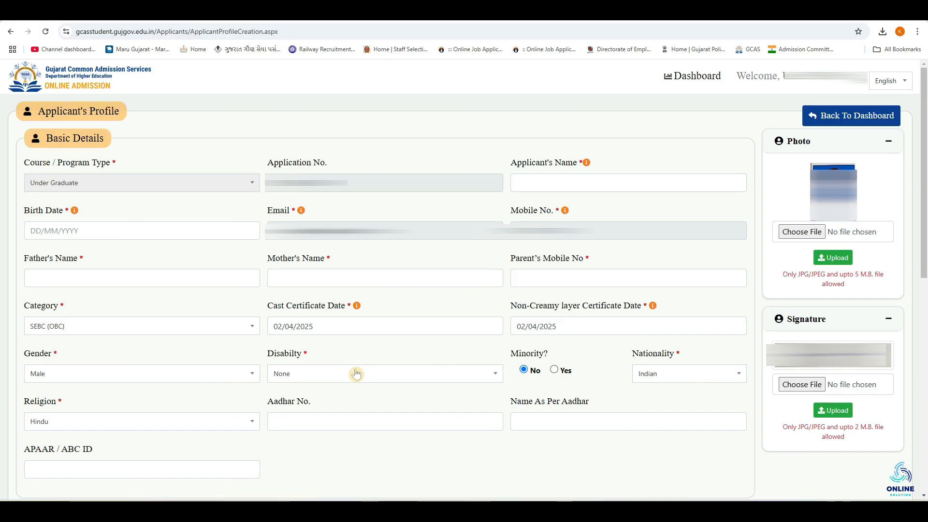
Step: Open the Disability list to review its options and keep None selected
{"action": "left_click", "coordinate": [358, 375]}
{"action": "scroll", "coordinate": [358, 375], "scroll_direction": "down", "scroll_amount": 1}
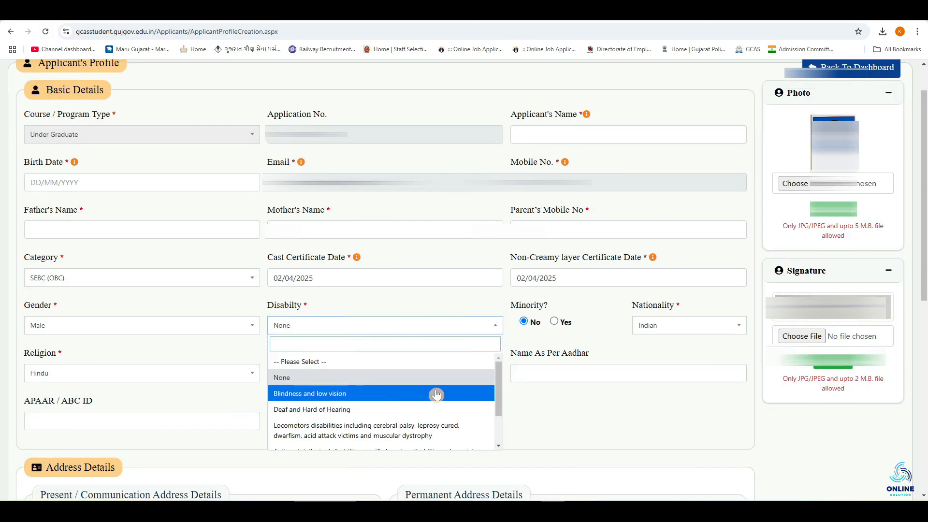
{"action": "mouse_move", "coordinate": [499, 385]}
{"action": "left_mouse_down"}
{"action": "mouse_move", "coordinate": [500, 420]}
{"action": "mouse_move", "coordinate": [500, 384]}
{"action": "left_mouse_up"}
{"action": "left_click", "coordinate": [382, 375]}
{"action": "left_click", "coordinate": [367, 328]}
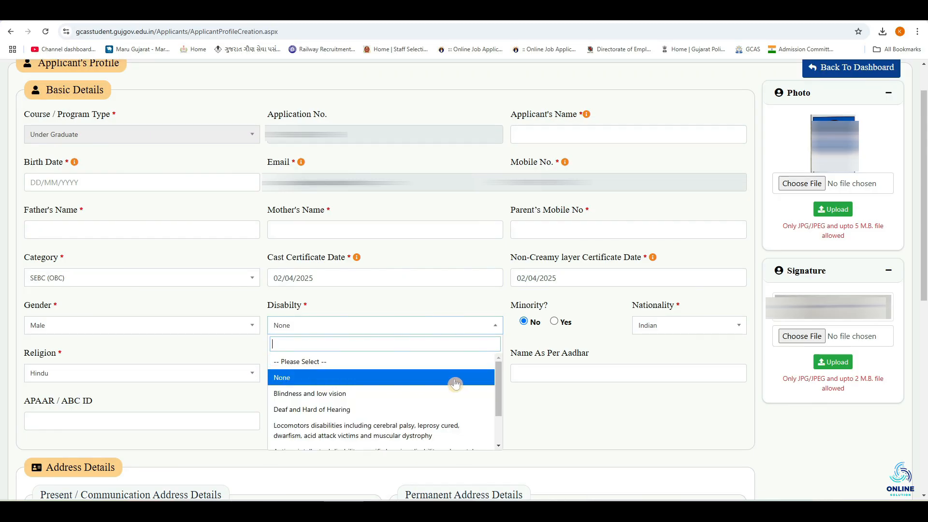
{"action": "left_click", "coordinate": [566, 393]}
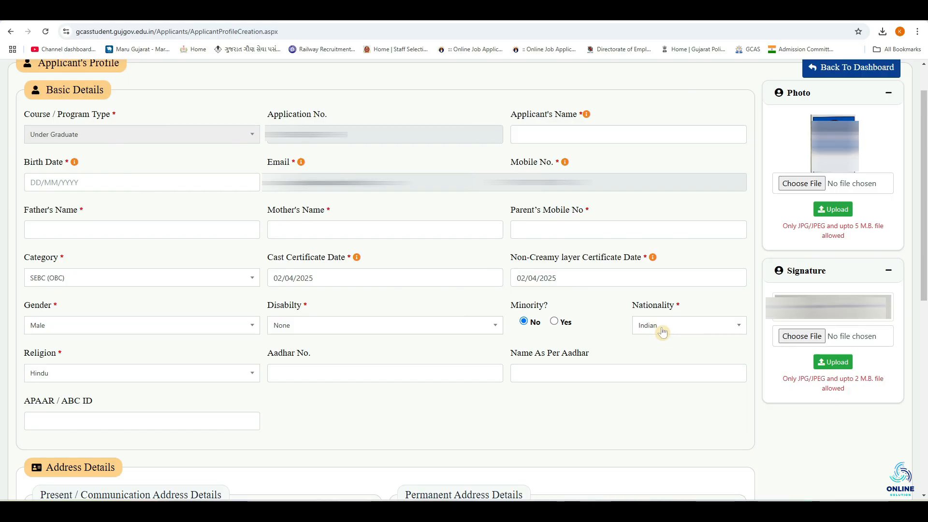
Step: Review the Religion options, Aadhar number, name as per Aadhar, APAAR / ABC ID and signature upload fields
{"action": "left_click", "coordinate": [84, 376]}
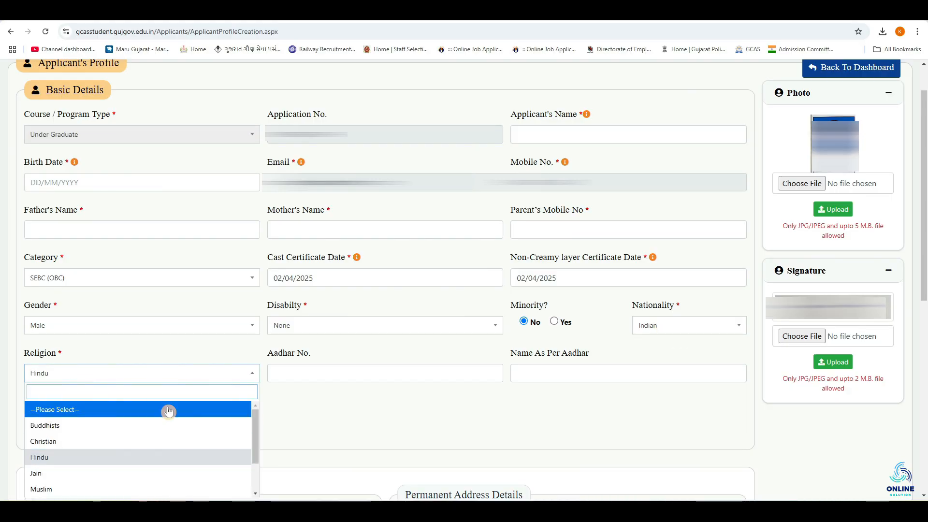
{"action": "left_click", "coordinate": [305, 421]}
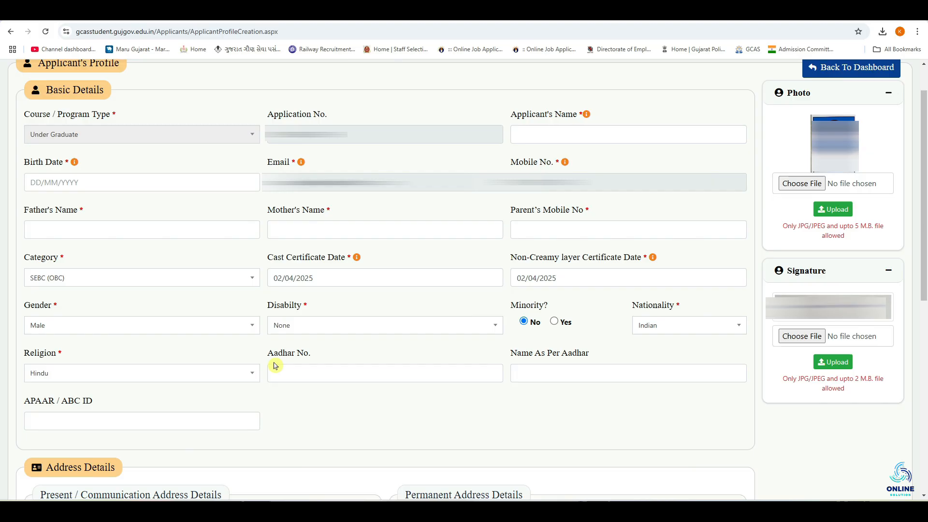
{"action": "left_click", "coordinate": [315, 375]}
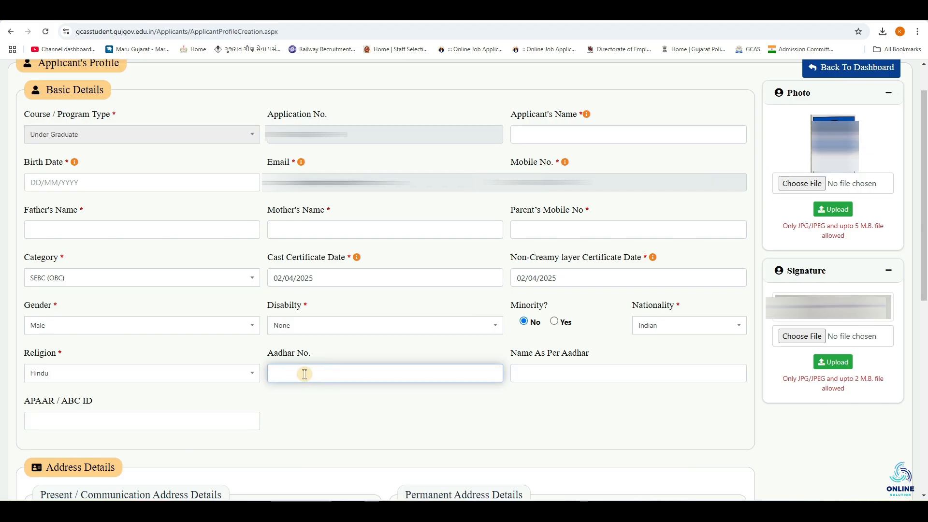
{"action": "left_click", "coordinate": [532, 375]}
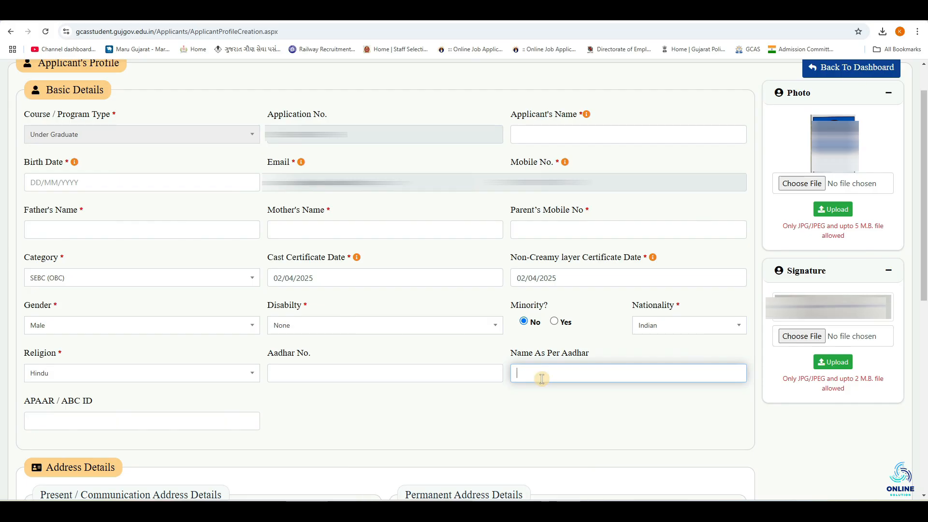
{"action": "left_click", "coordinate": [653, 126]}
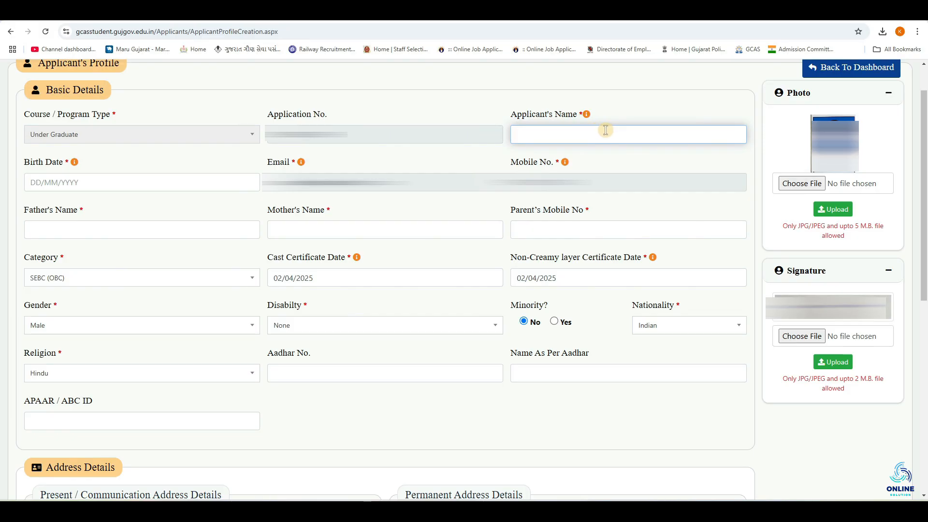
{"action": "left_click", "coordinate": [602, 392]}
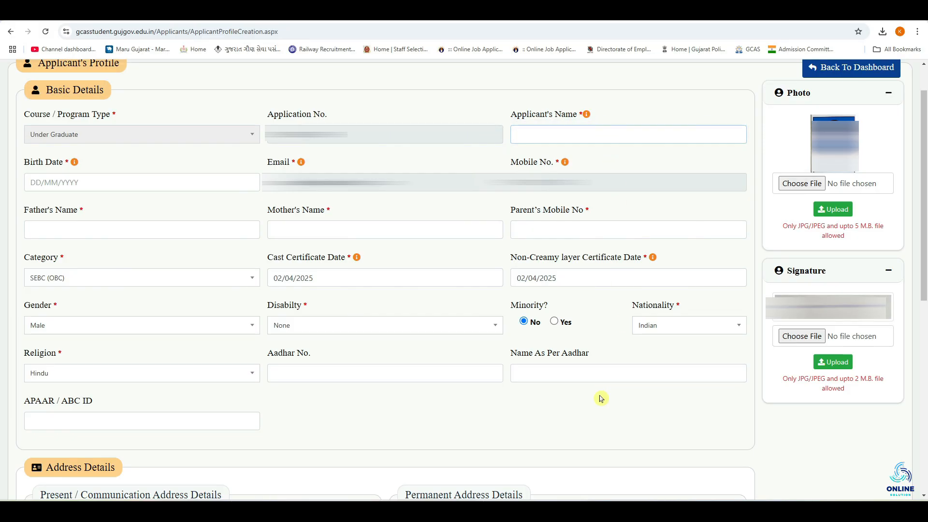
{"action": "left_click", "coordinate": [59, 424]}
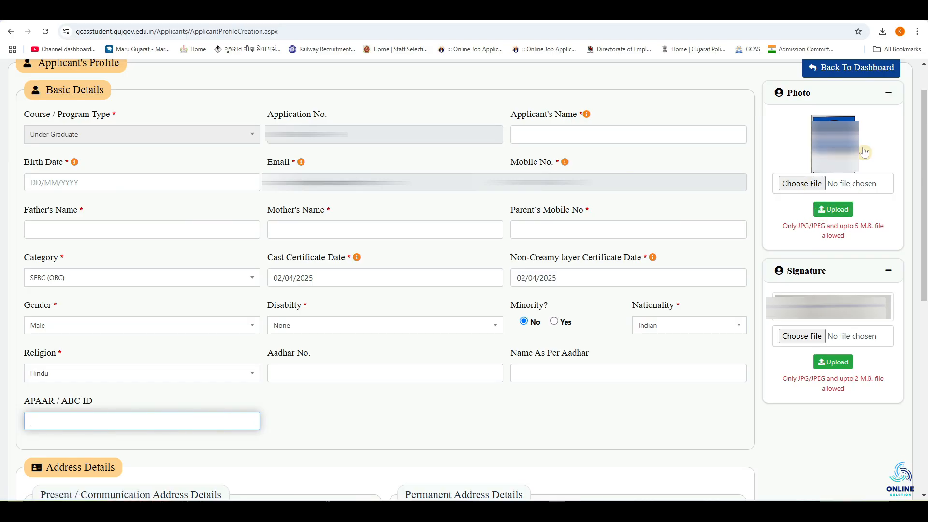
{"action": "left_click", "coordinate": [800, 339]}
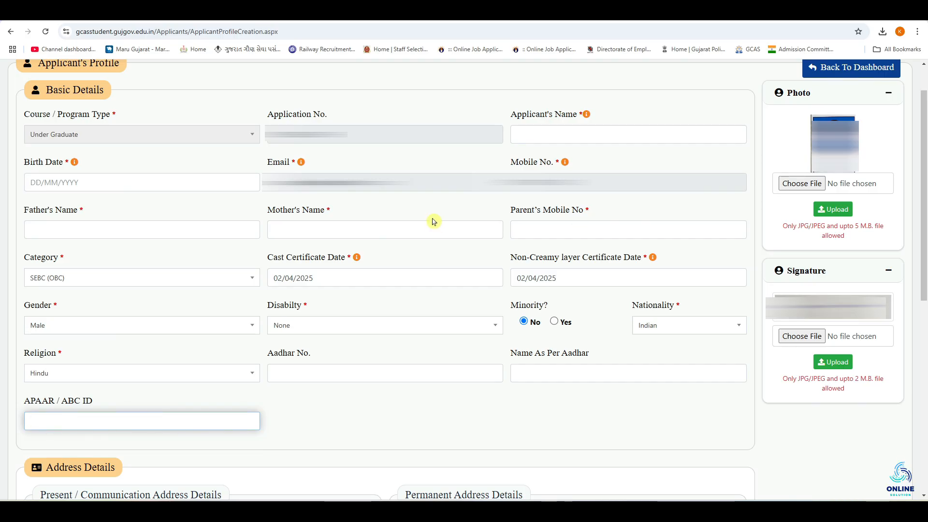
Step: Go through the present address fields, choosing Gujarat as state, Bhavnagar as district and Bhavnagar as taluka
{"action": "scroll", "coordinate": [434, 221], "scroll_direction": "down", "scroll_amount": 8}
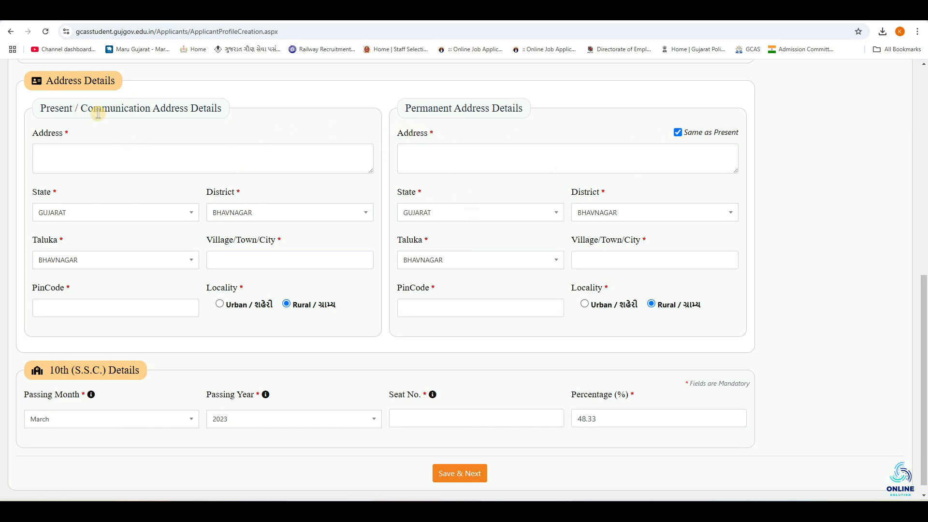
{"action": "left_click", "coordinate": [90, 152]}
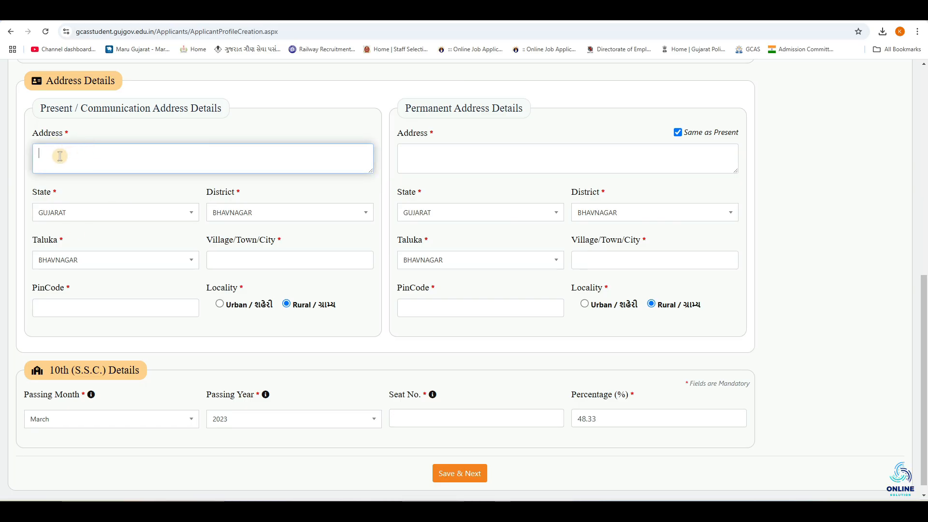
{"action": "left_click", "coordinate": [68, 215]}
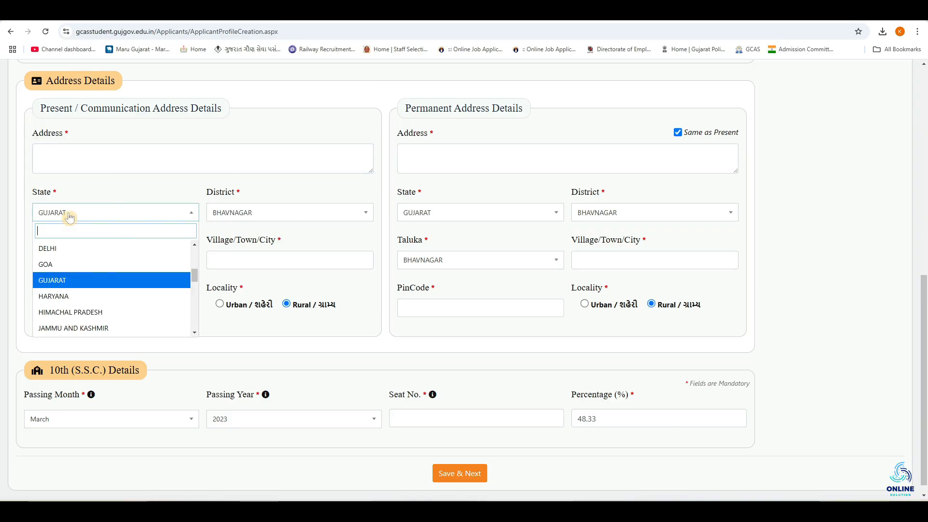
{"action": "left_click", "coordinate": [77, 282]}
{"action": "left_click", "coordinate": [213, 212]}
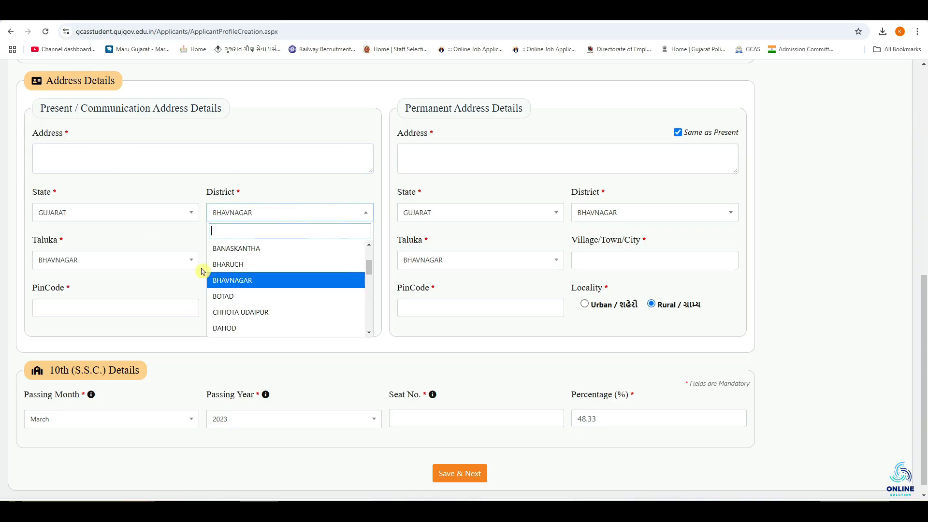
{"action": "left_click", "coordinate": [245, 285]}
{"action": "left_click", "coordinate": [98, 263]}
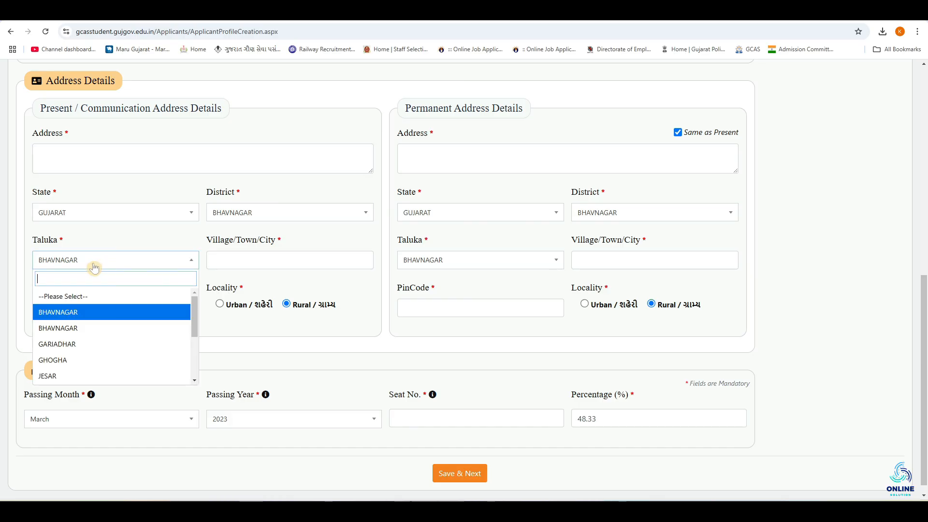
{"action": "left_click", "coordinate": [67, 316]}
{"action": "left_click", "coordinate": [227, 258]}
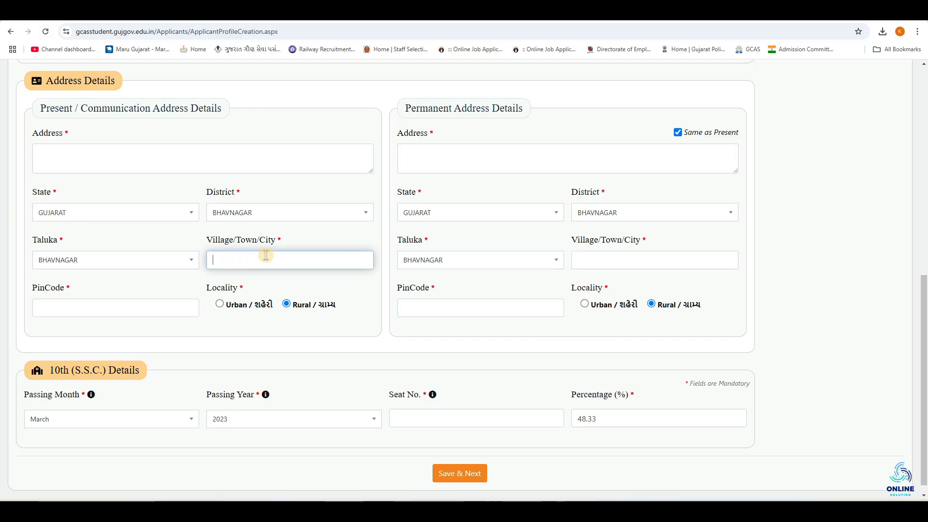
{"action": "left_click", "coordinate": [92, 309]}
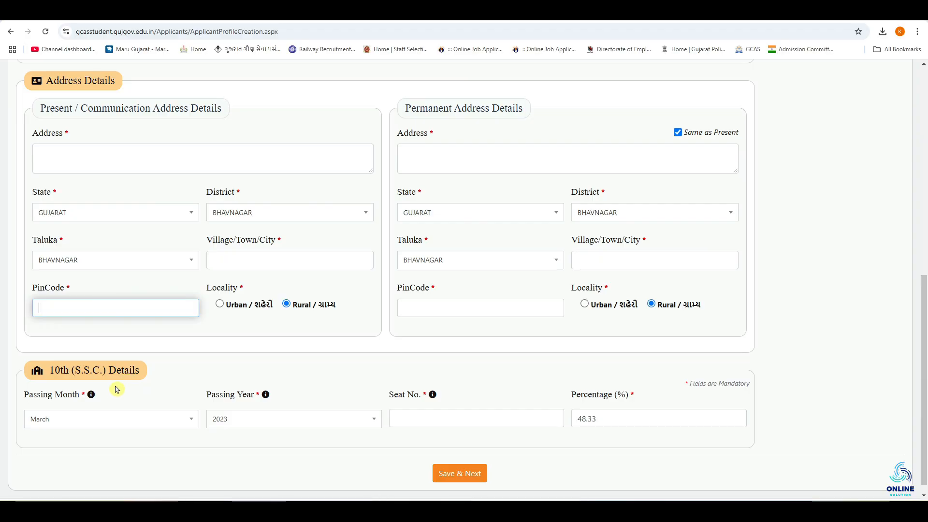
Step: Keep March and 2023 as the 10th (S.S.C.) passing month and year, review seat number and percentage, and save the profile
{"action": "left_click", "coordinate": [149, 423]}
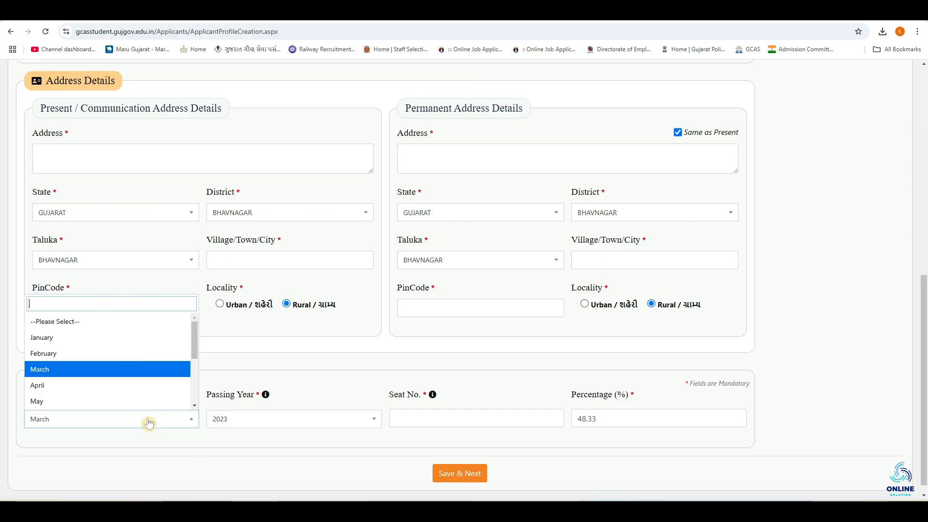
{"action": "left_click", "coordinate": [117, 374]}
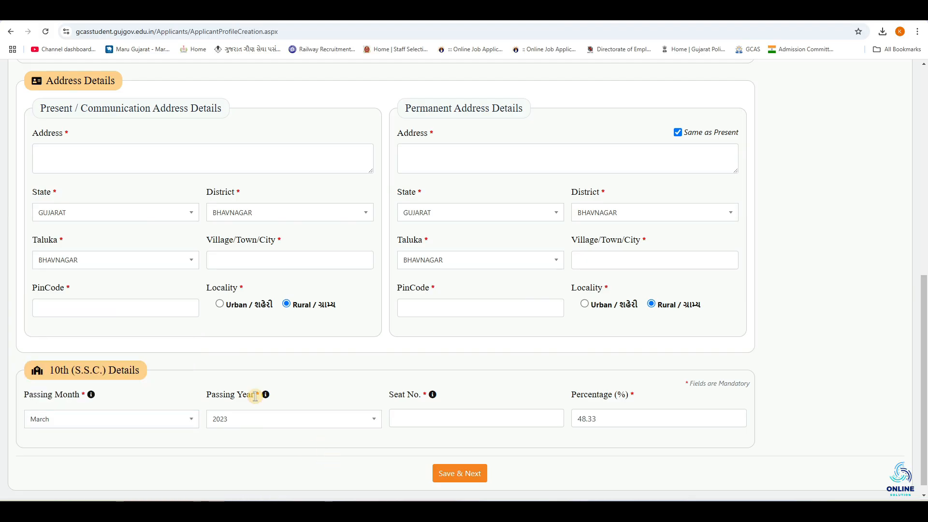
{"action": "left_click", "coordinate": [283, 424]}
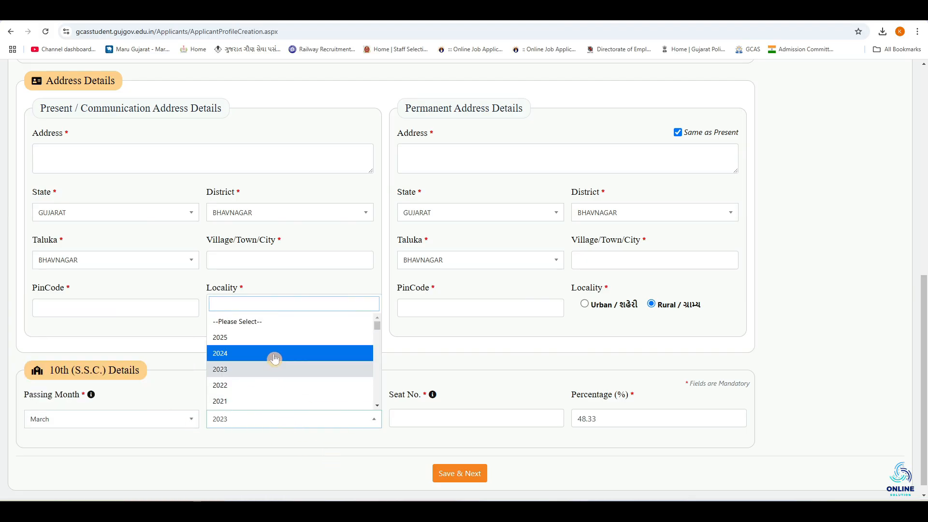
{"action": "left_click", "coordinate": [456, 411]}
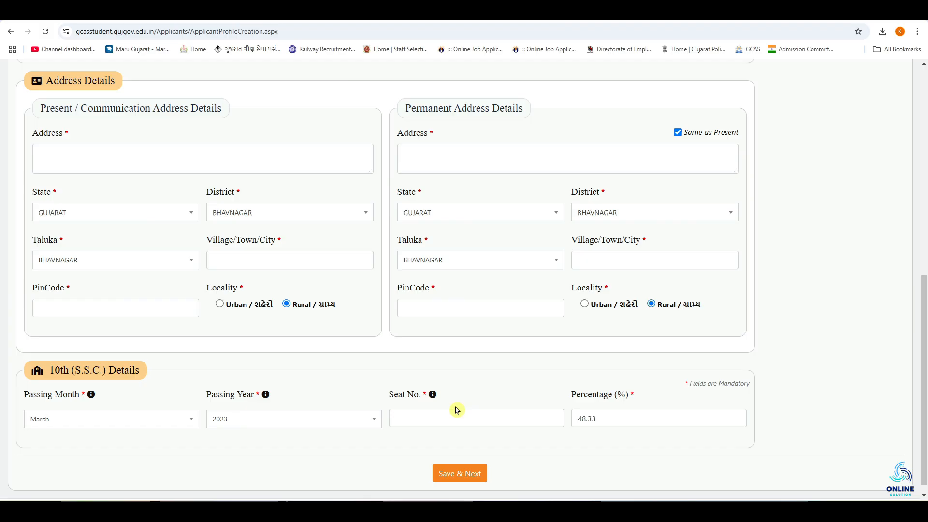
{"action": "left_click", "coordinate": [418, 424]}
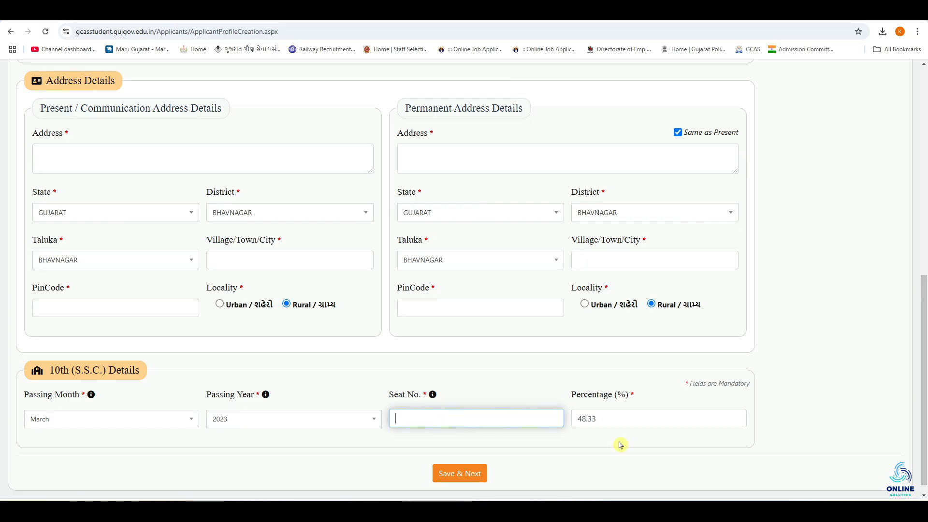
{"action": "left_click", "coordinate": [643, 415]}
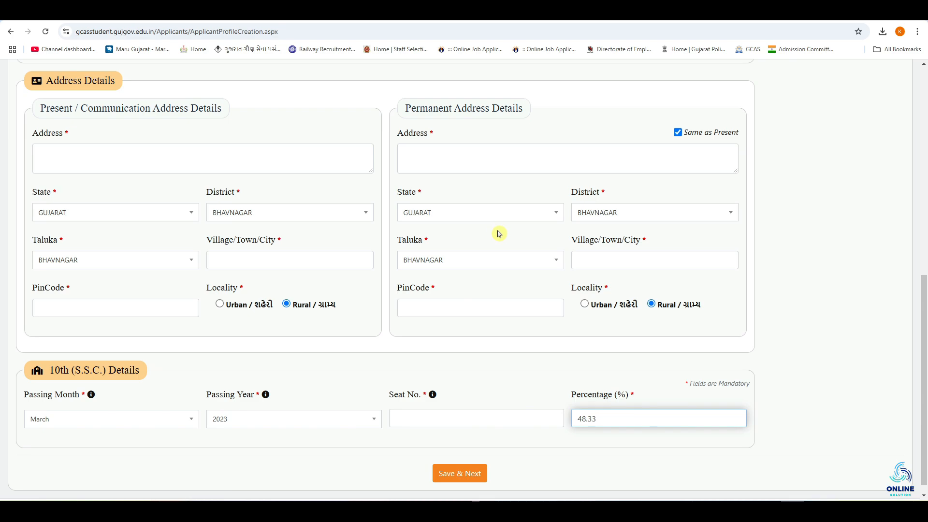
{"action": "left_click", "coordinate": [463, 473]}
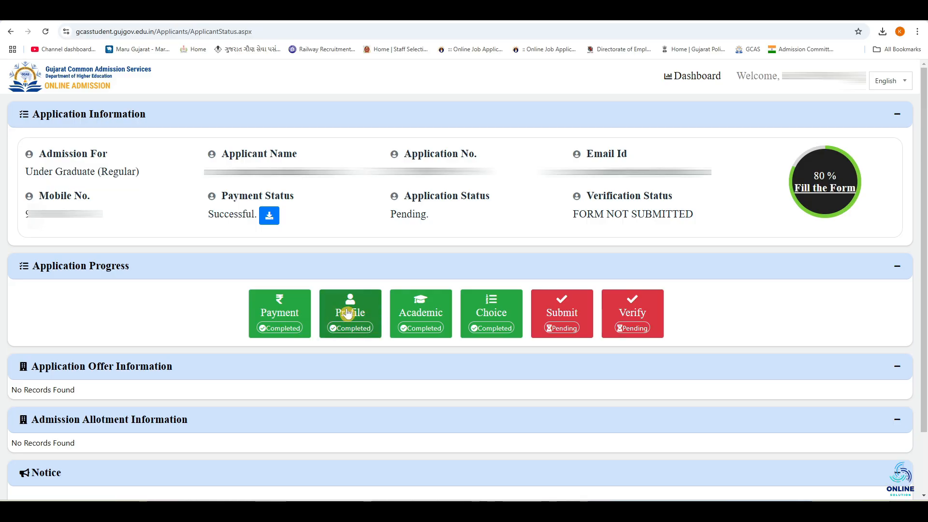
Step: Open the Academic details and choose the Gujarat Secondary and Higher Secondary Education Board (GSEB) as exam board
{"action": "left_click", "coordinate": [402, 318]}
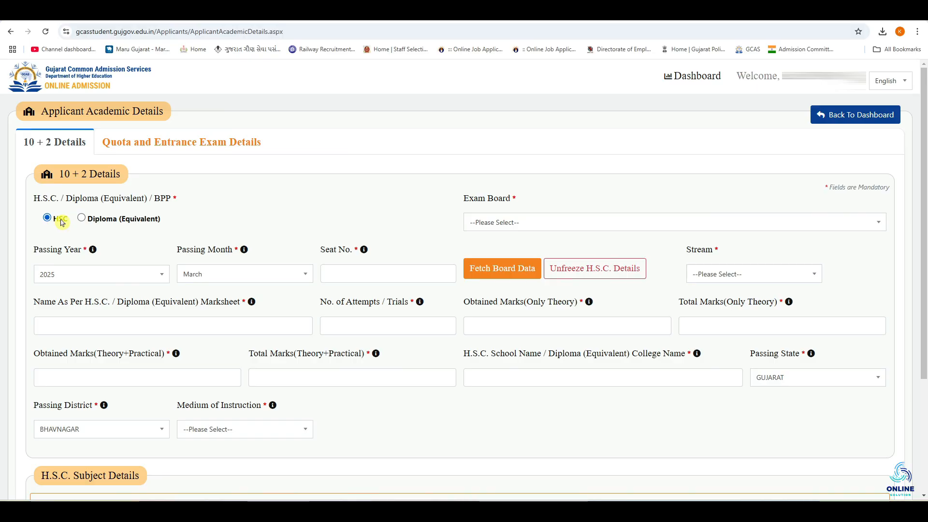
{"action": "left_click", "coordinate": [520, 223]}
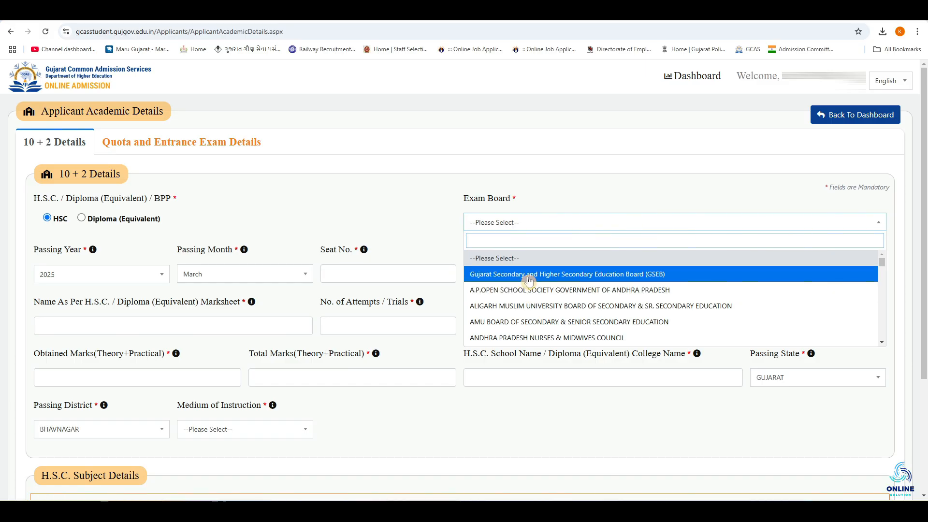
{"action": "left_click", "coordinate": [502, 274]}
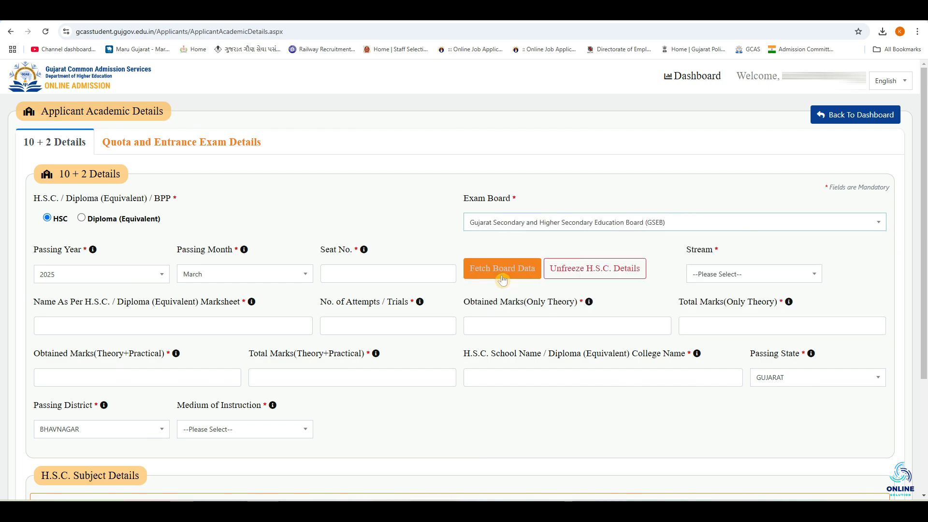
Step: Keep 2025 and March as the H.S.C. passing year and month, and select GENERAL - ARTS as the stream
{"action": "left_click", "coordinate": [136, 274]}
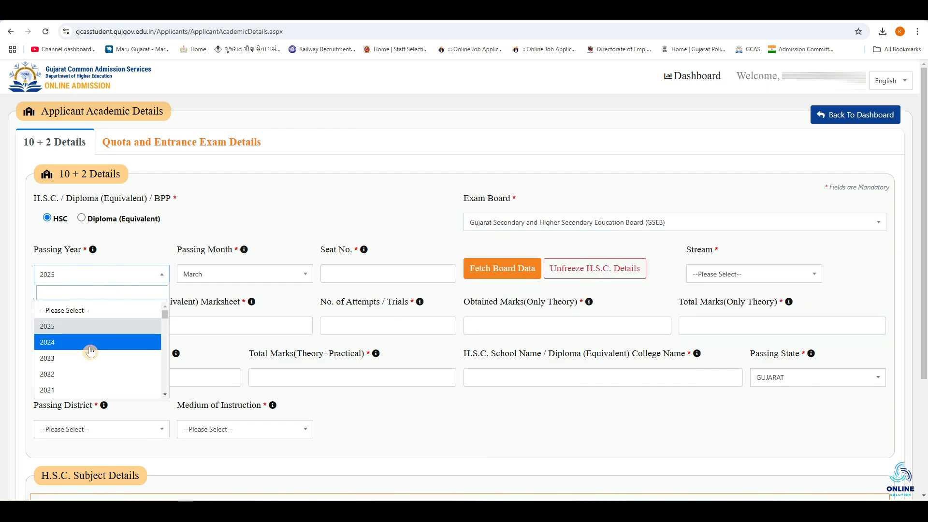
{"action": "left_click", "coordinate": [130, 273]}
{"action": "left_click", "coordinate": [224, 277]}
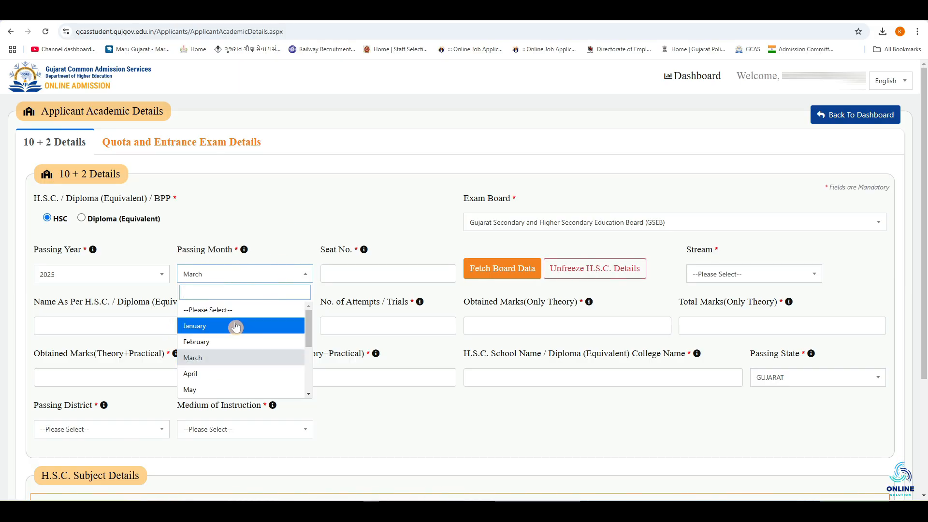
{"action": "left_click", "coordinate": [362, 275]}
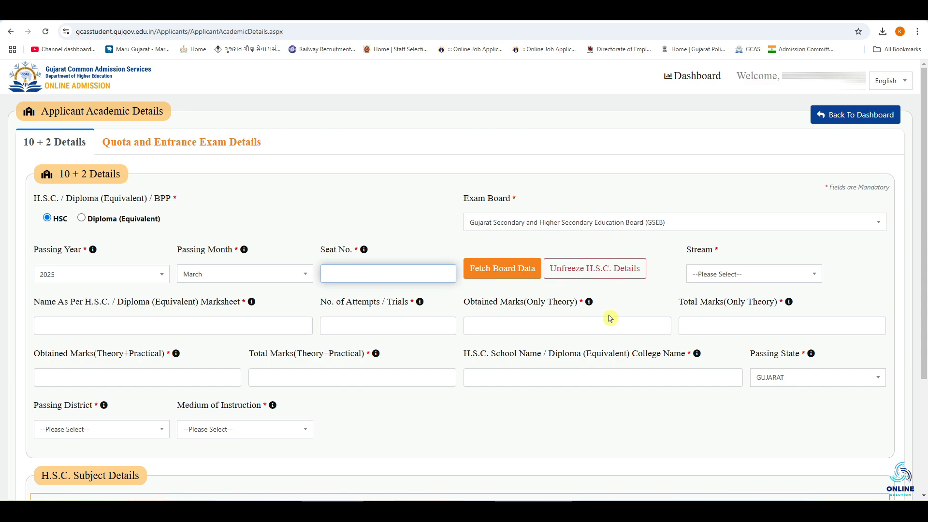
{"action": "left_click", "coordinate": [667, 288]}
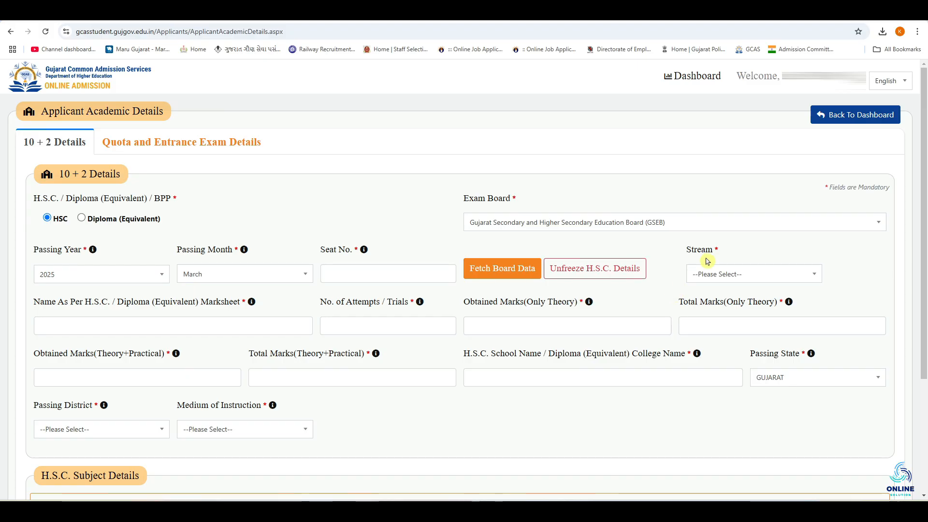
{"action": "left_click", "coordinate": [709, 274]}
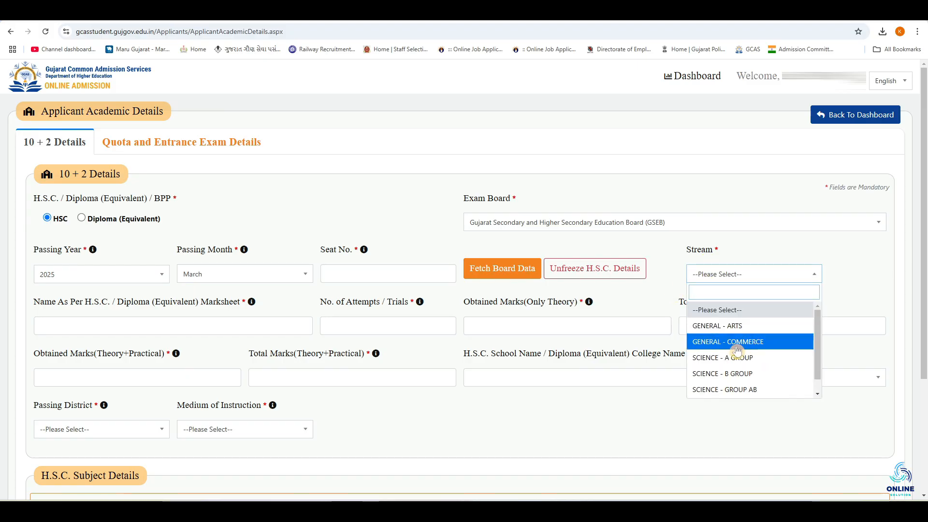
{"action": "left_click", "coordinate": [772, 333]}
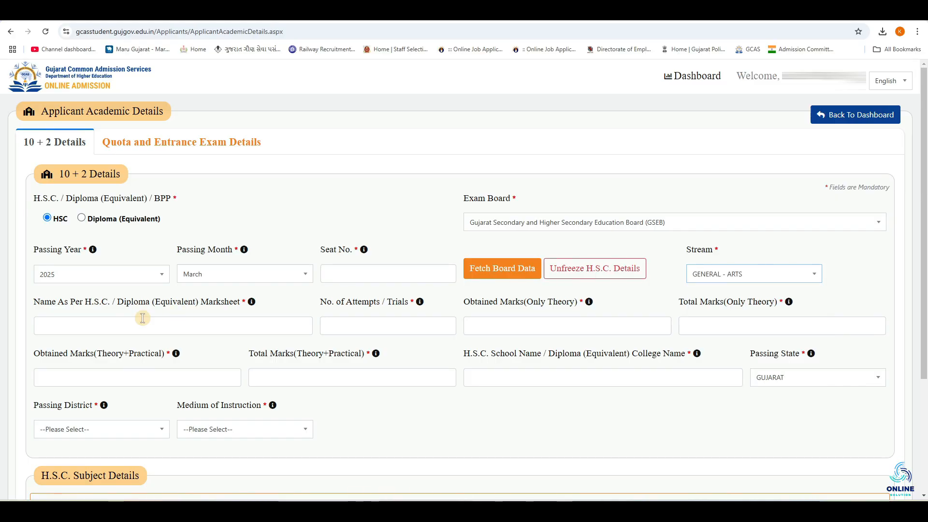
Step: Enter 1 as the number of attempts, 700 as total theory marks and 500 as obtained theory marks
{"action": "left_click", "coordinate": [104, 323]}
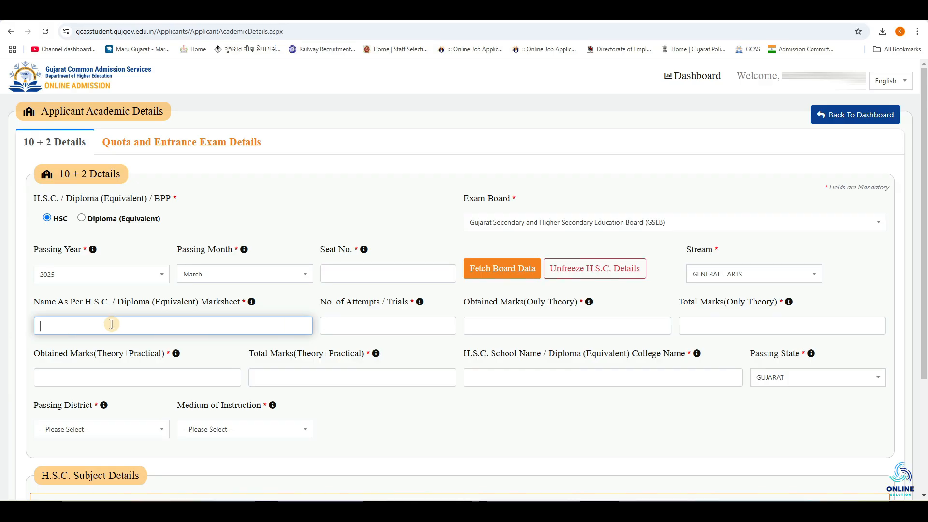
{"action": "left_click", "coordinate": [379, 324]}
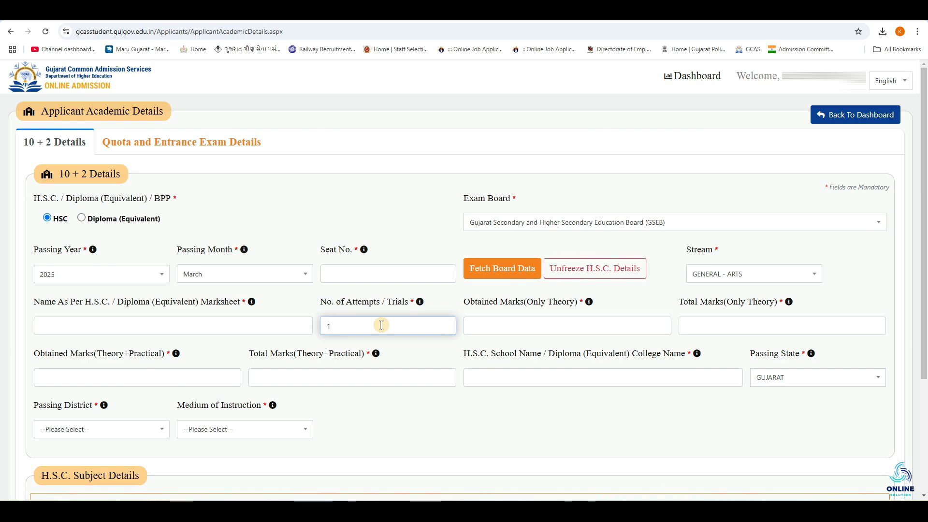
{"action": "left_click", "coordinate": [536, 327]}
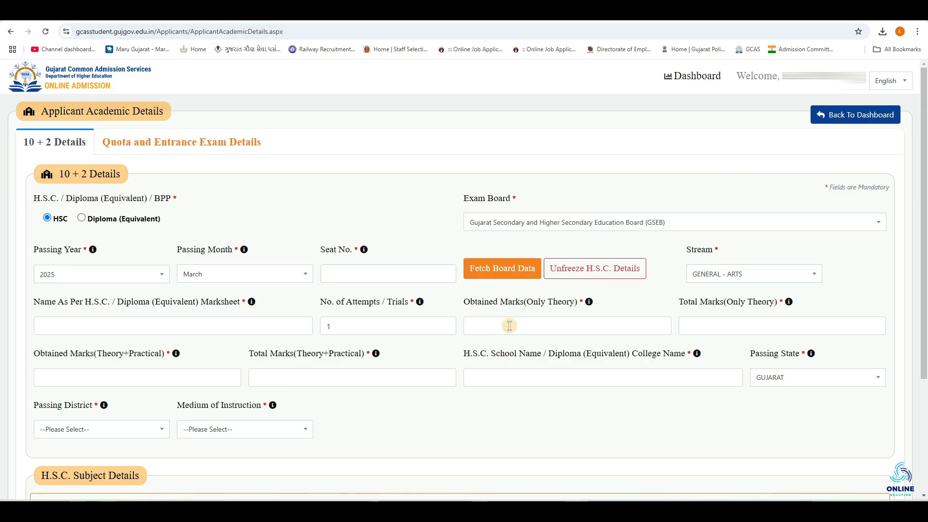
{"action": "left_click", "coordinate": [509, 326]}
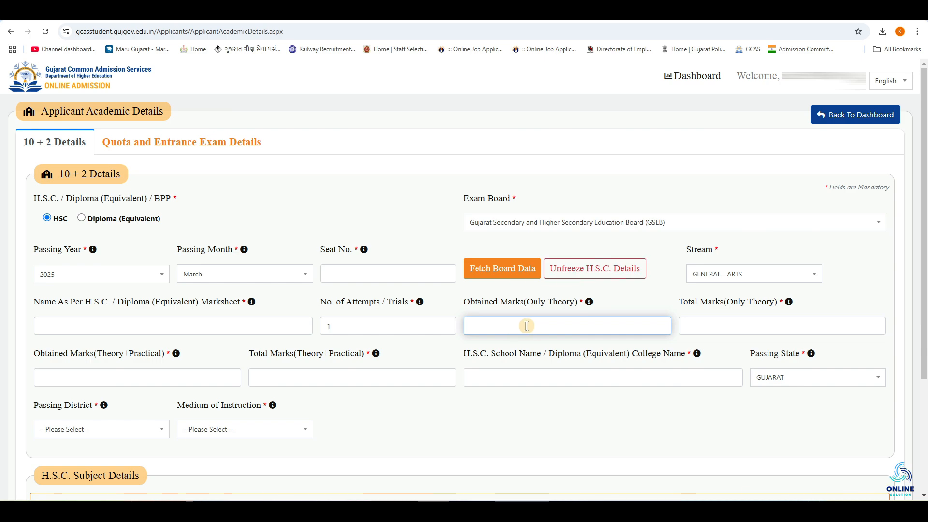
{"action": "left_click", "coordinate": [726, 301]}
{"action": "left_click", "coordinate": [722, 325]}
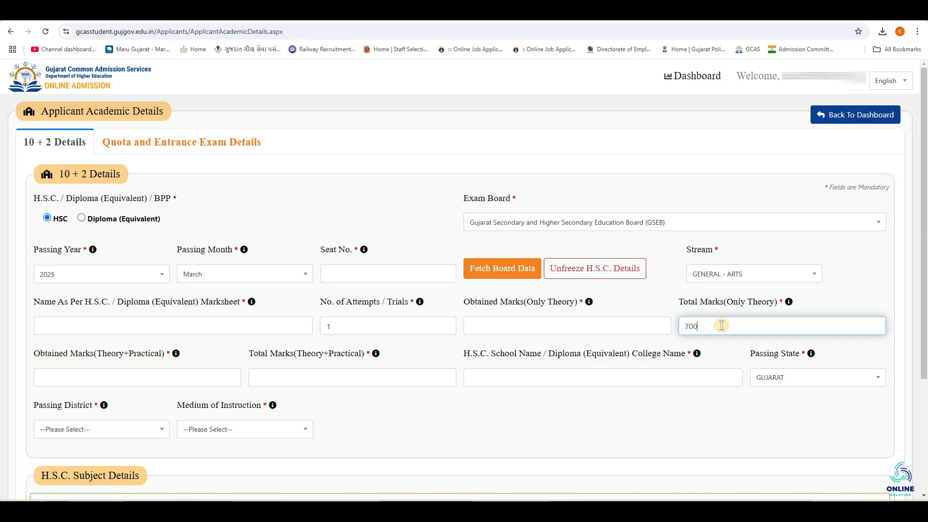
{"action": "left_click", "coordinate": [597, 330]}
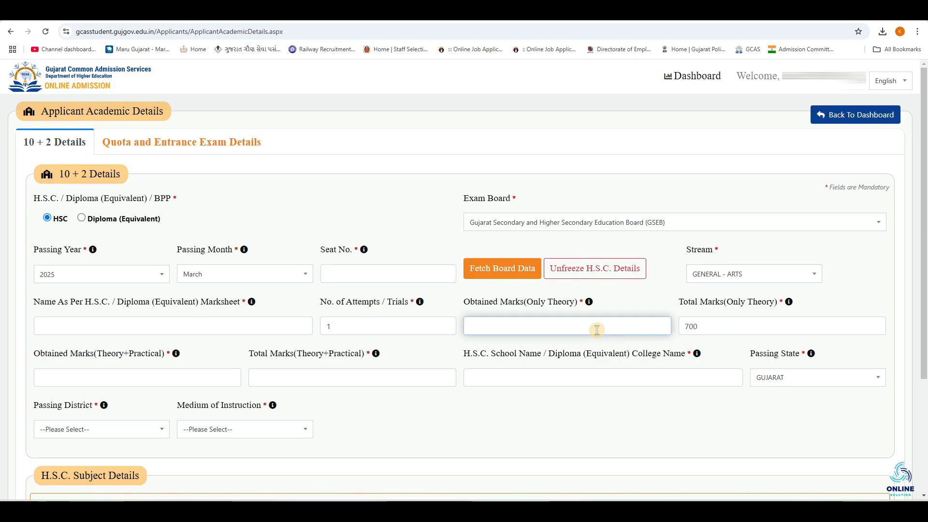
{"action": "type", "text": "500"}
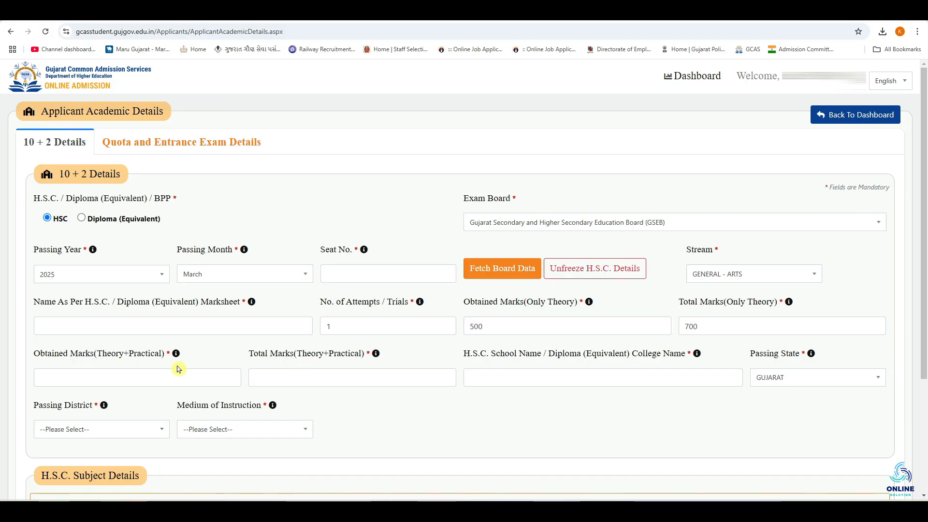
Step: Enter 650 as total theory-plus-practical marks and 500 as obtained theory-plus-practical marks
{"action": "left_click", "coordinate": [145, 376]}
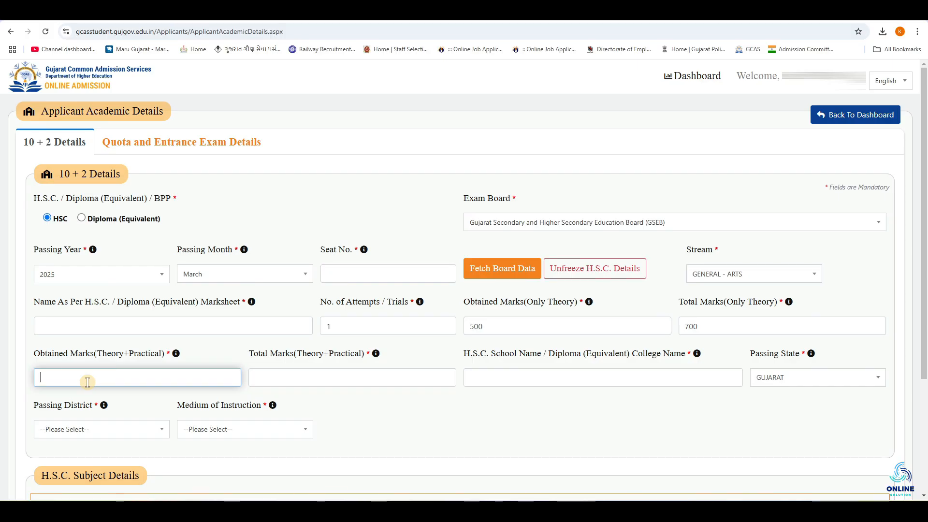
{"action": "left_click", "coordinate": [269, 376]}
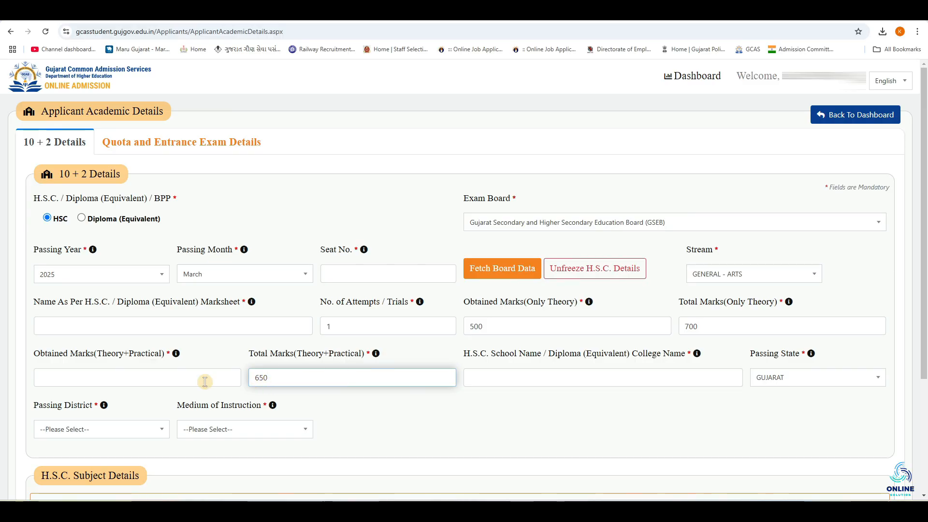
{"action": "left_click", "coordinate": [183, 380]}
{"action": "type", "text": "500"}
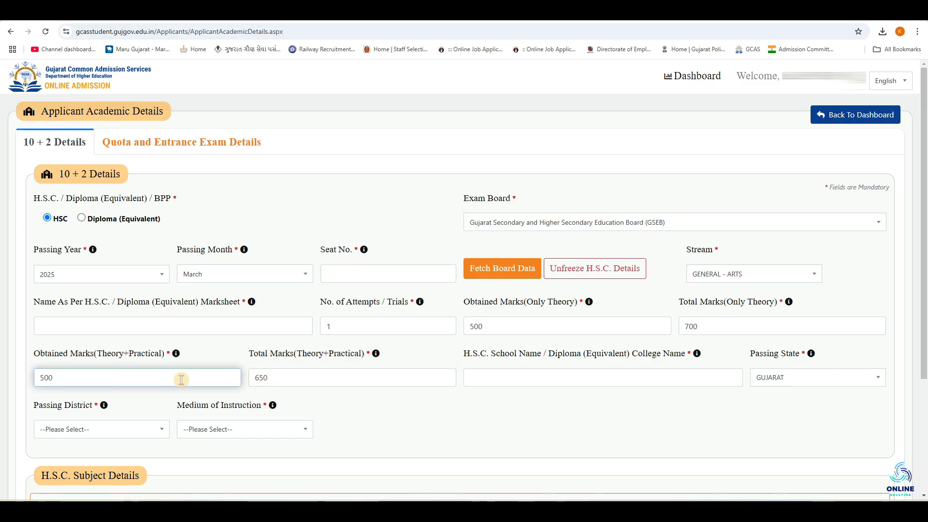
{"action": "left_click", "coordinate": [481, 423]}
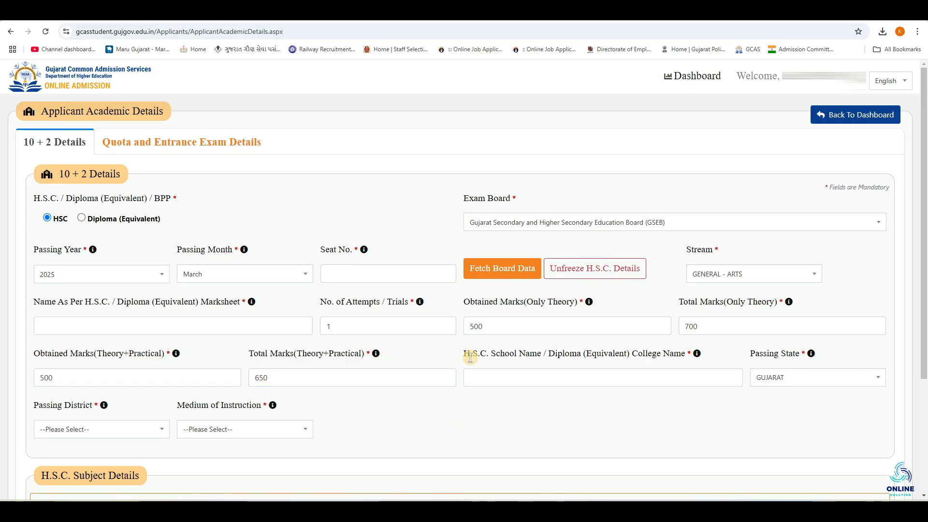
Step: Keep GUJARAT as the passing state and inspect the passing district and medium of instruction lists
{"action": "left_click", "coordinate": [540, 373]}
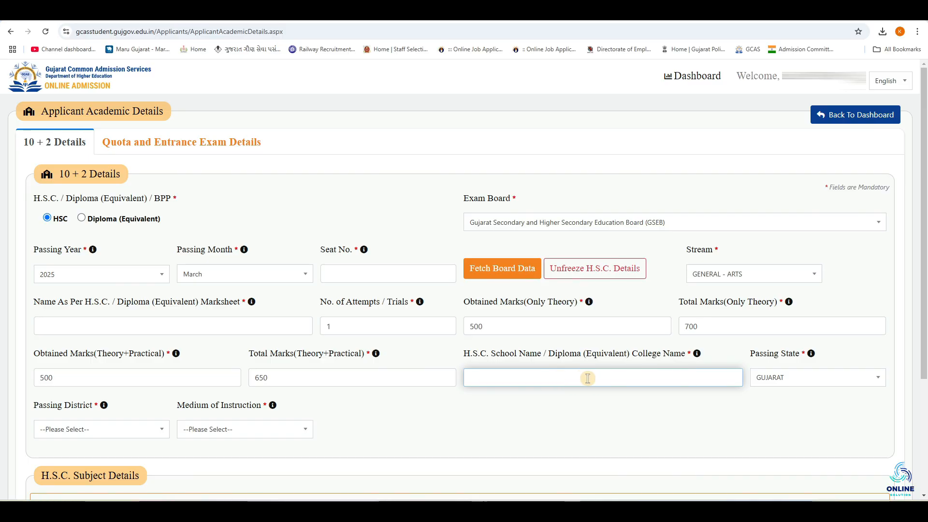
{"action": "left_click", "coordinate": [805, 385]}
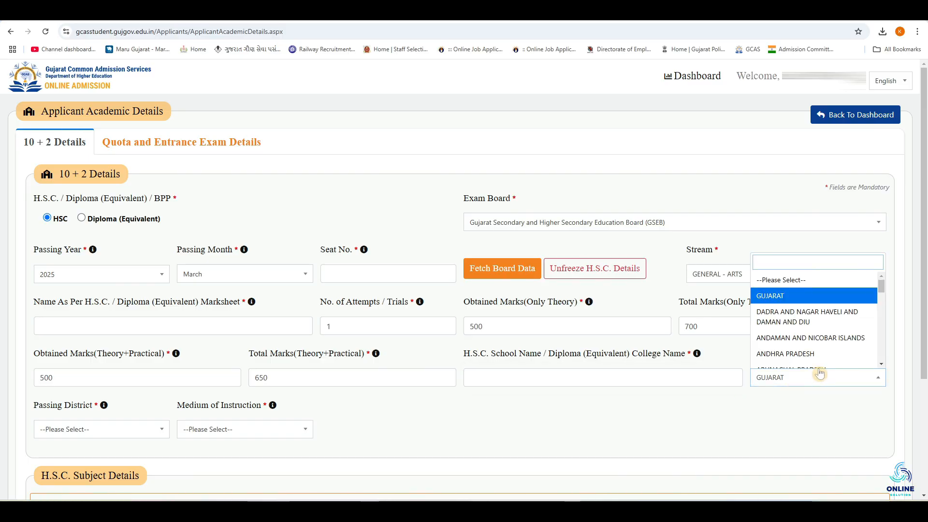
{"action": "left_click", "coordinate": [793, 398]}
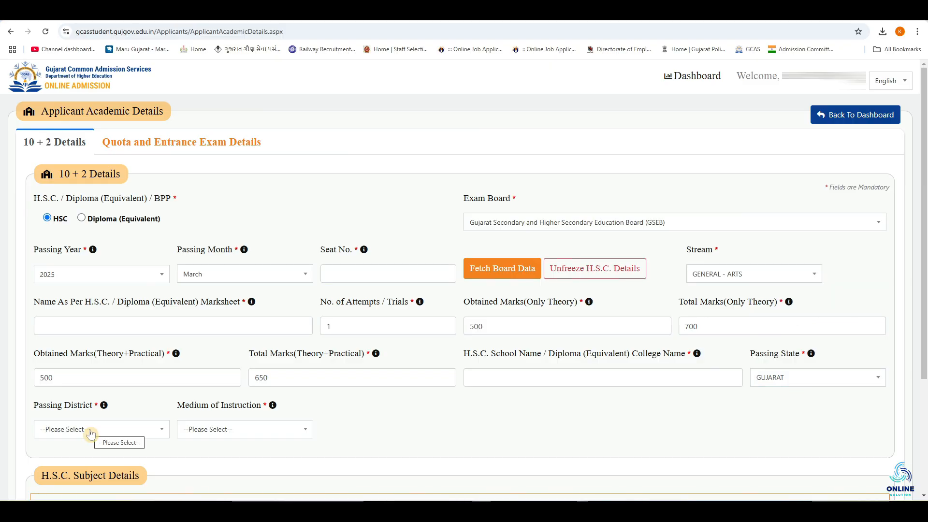
{"action": "left_click", "coordinate": [91, 433]}
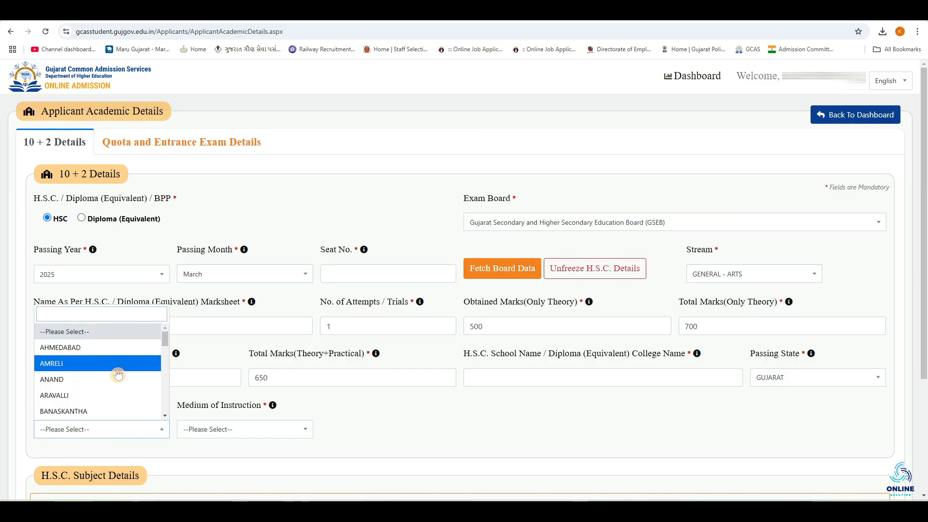
{"action": "left_click", "coordinate": [283, 430]}
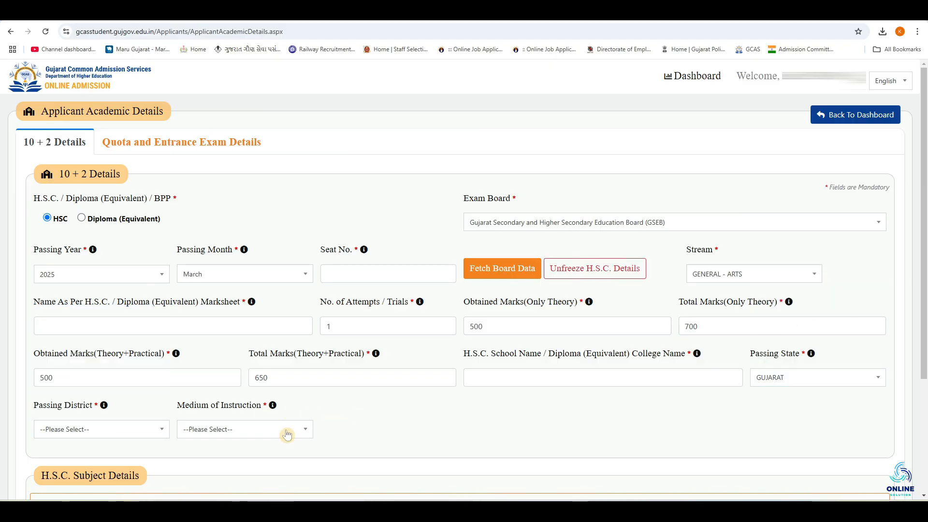
{"action": "left_click", "coordinate": [287, 435]}
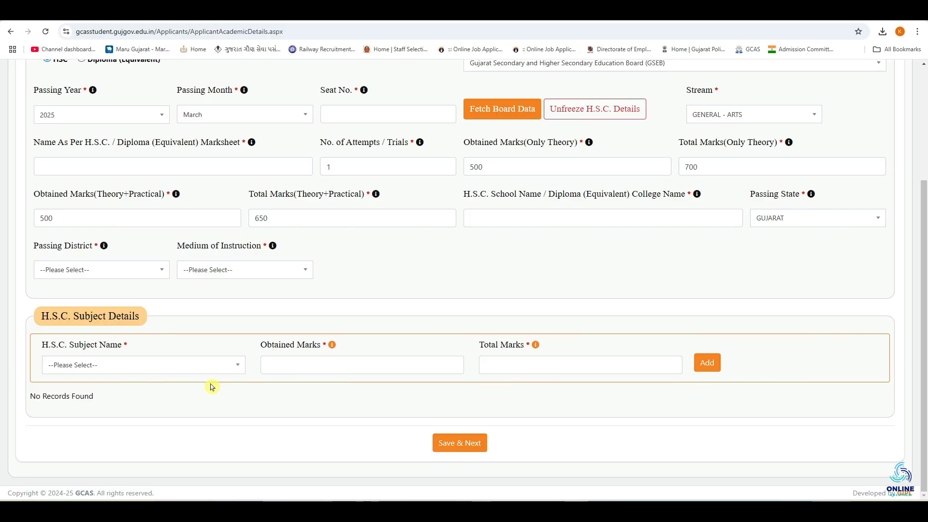
Step: Fill the H.S.C. subject row with GUJARATI (F.L.), 80 obtained marks and 100 total marks
{"action": "left_click", "coordinate": [119, 370]}
{"action": "type", "text": "G"}
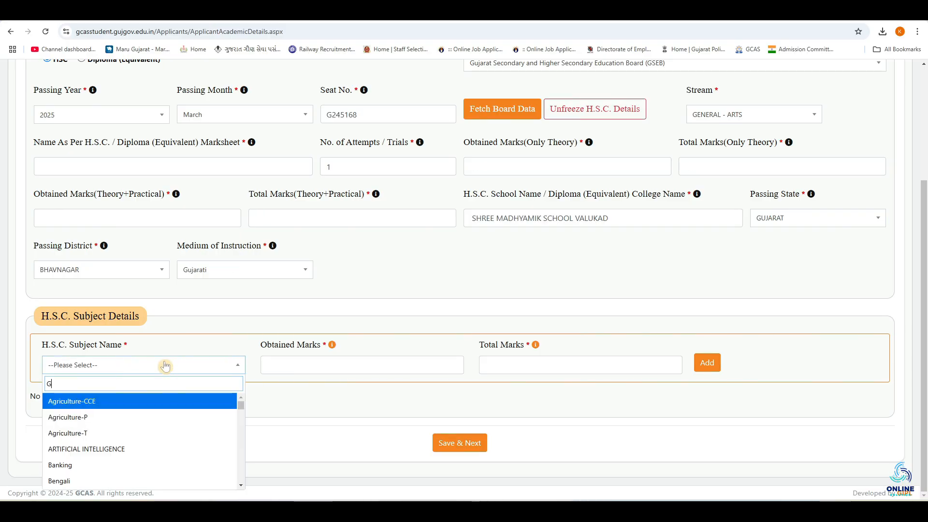
{"action": "type", "text": "UJ"}
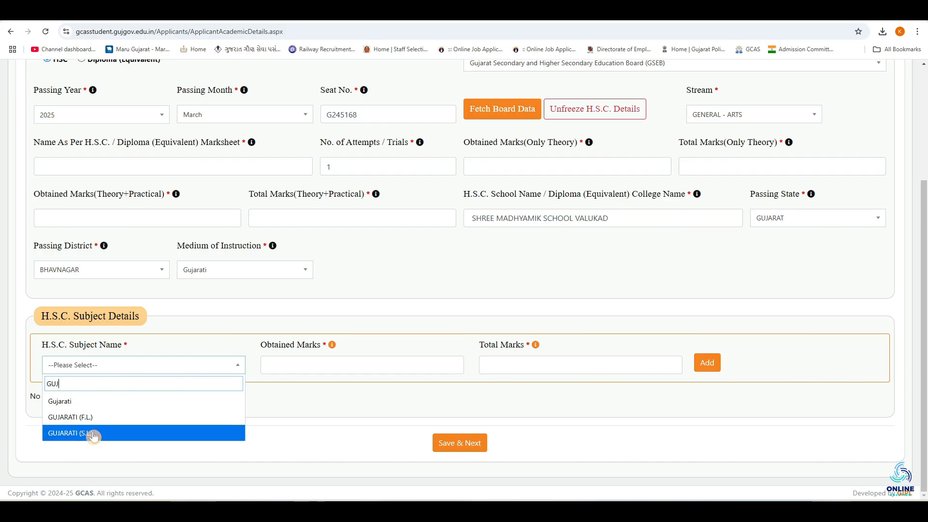
{"action": "left_click", "coordinate": [145, 419]}
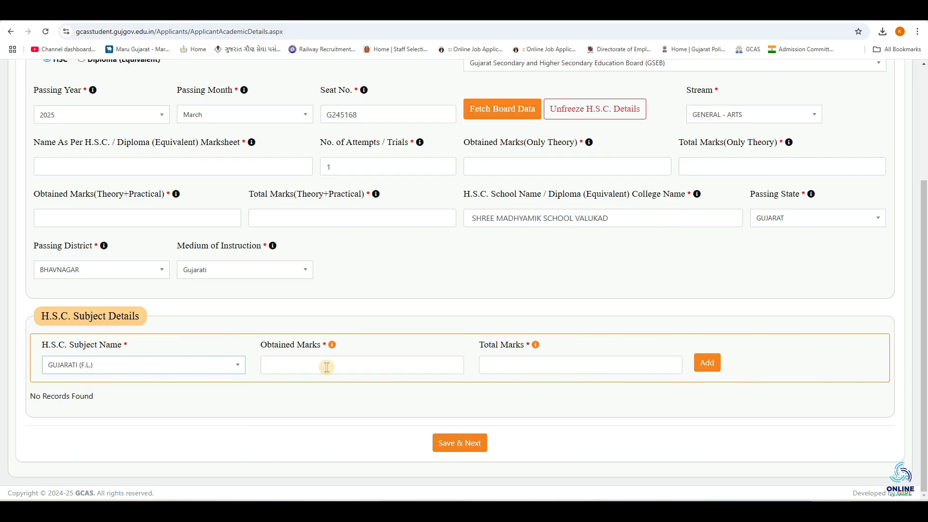
{"action": "left_click", "coordinate": [327, 367]}
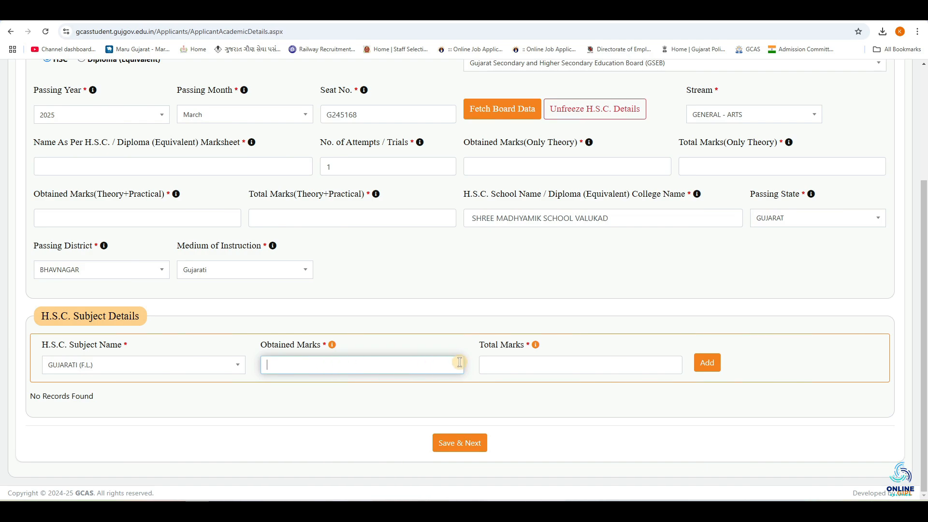
{"action": "left_click", "coordinate": [494, 366]}
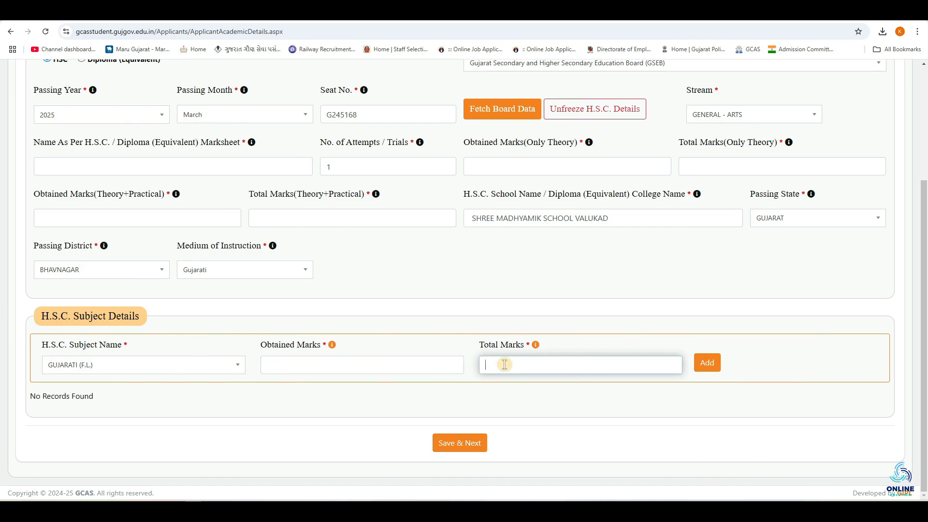
{"action": "type", "text": "100"}
{"action": "left_click", "coordinate": [276, 361]}
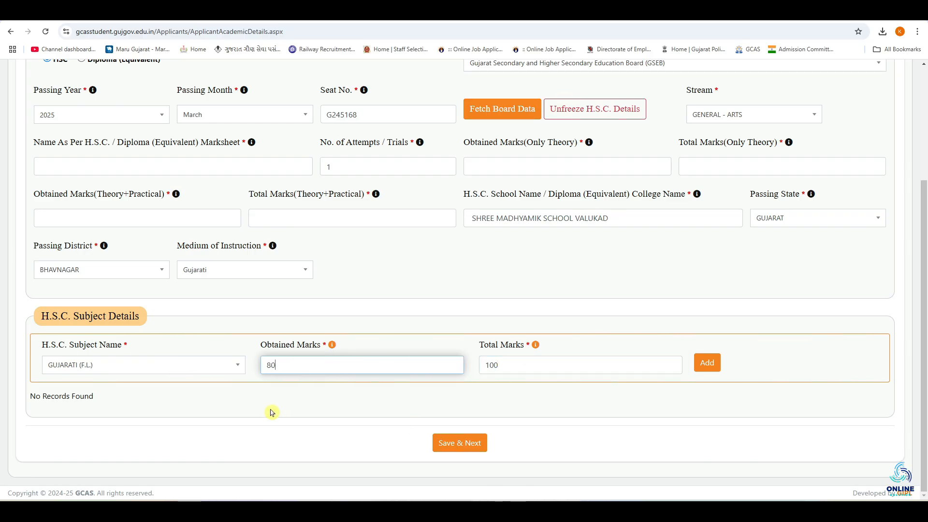
{"action": "left_click", "coordinate": [523, 359]}
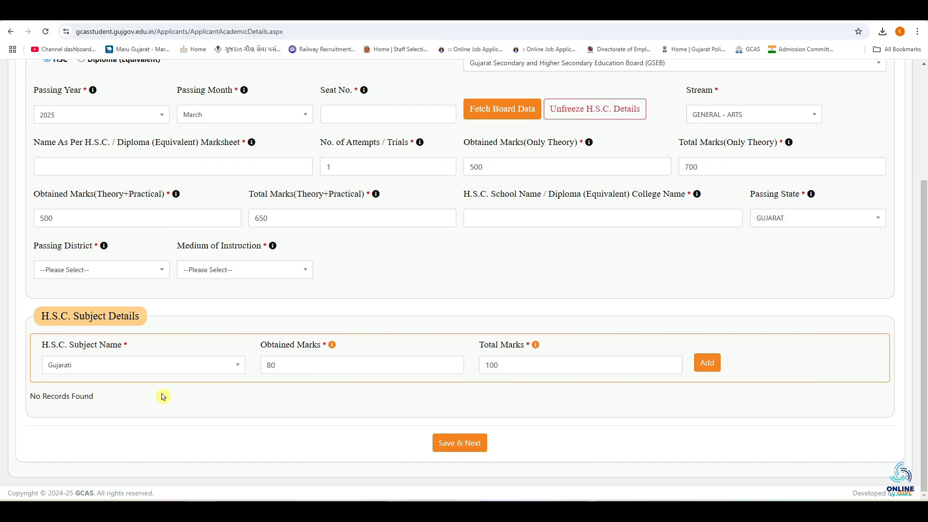
Step: Change the H.S.C. subject to ENGLISH (S.L.), keeping 80 obtained marks out of 100
{"action": "left_click", "coordinate": [145, 370]}
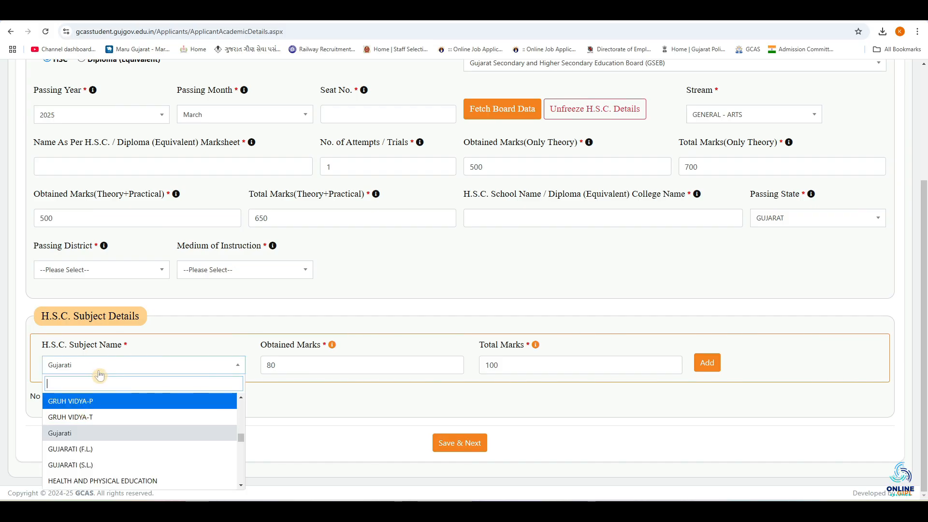
{"action": "type", "text": "ENGLI"}
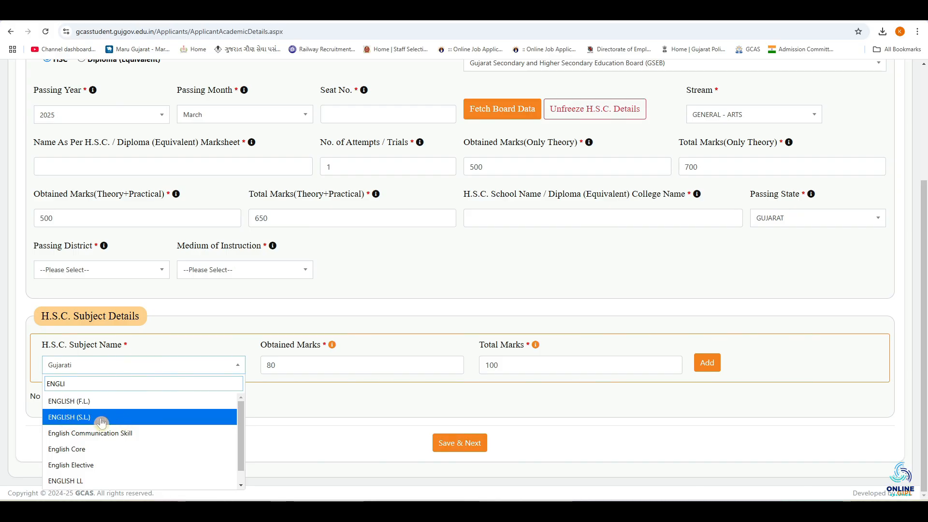
{"action": "left_click", "coordinate": [101, 419]}
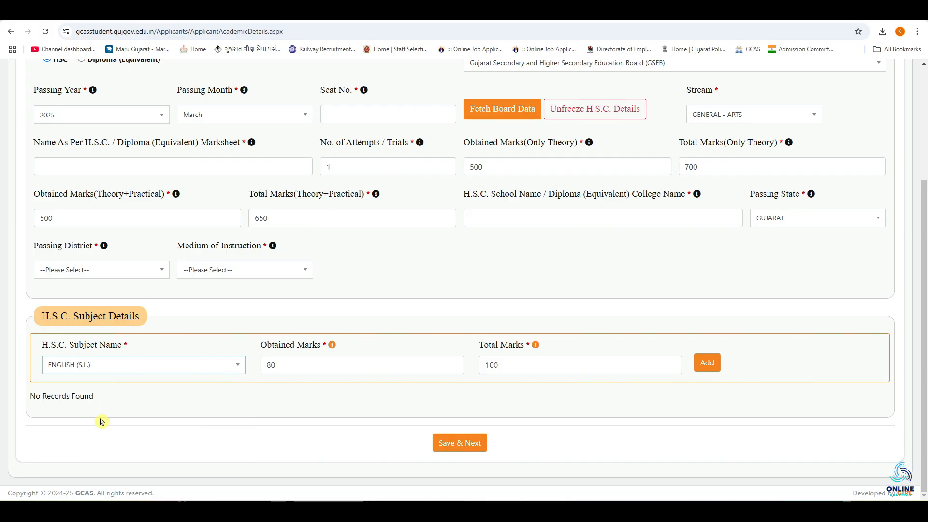
{"action": "left_click", "coordinate": [291, 368]}
{"action": "left_click", "coordinate": [500, 366]}
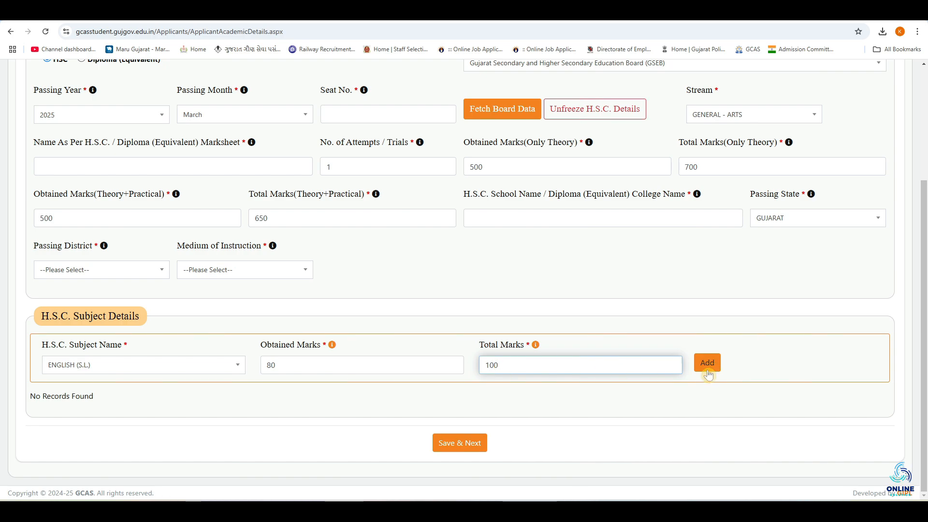
{"action": "left_click", "coordinate": [126, 397]}
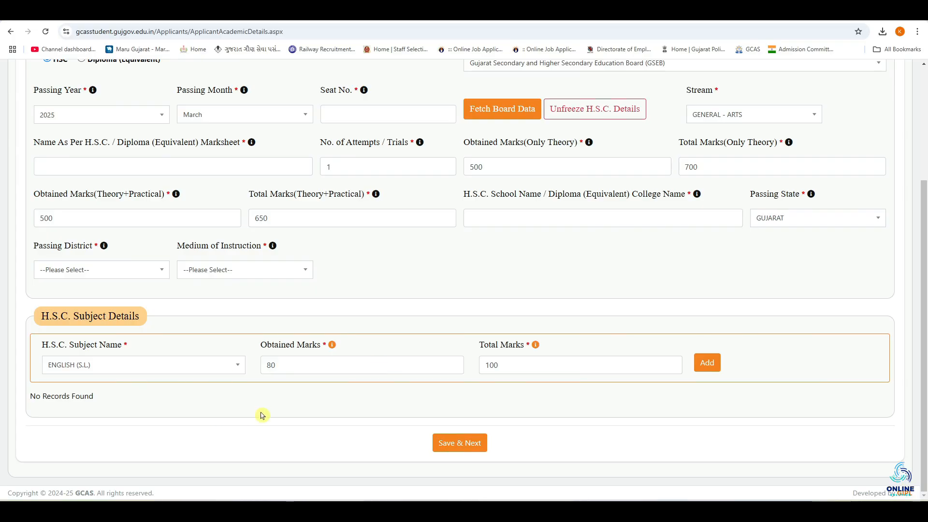
Step: Switch the qualification to Diploma (Equivalent) and look at its main subject name field
{"action": "scroll", "coordinate": [262, 415], "scroll_direction": "up", "scroll_amount": 4}
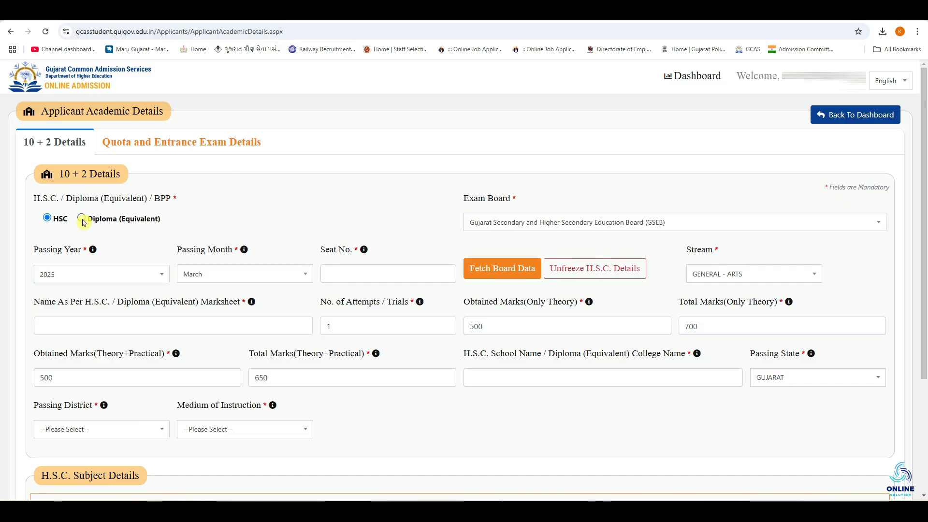
{"action": "left_click", "coordinate": [82, 219]}
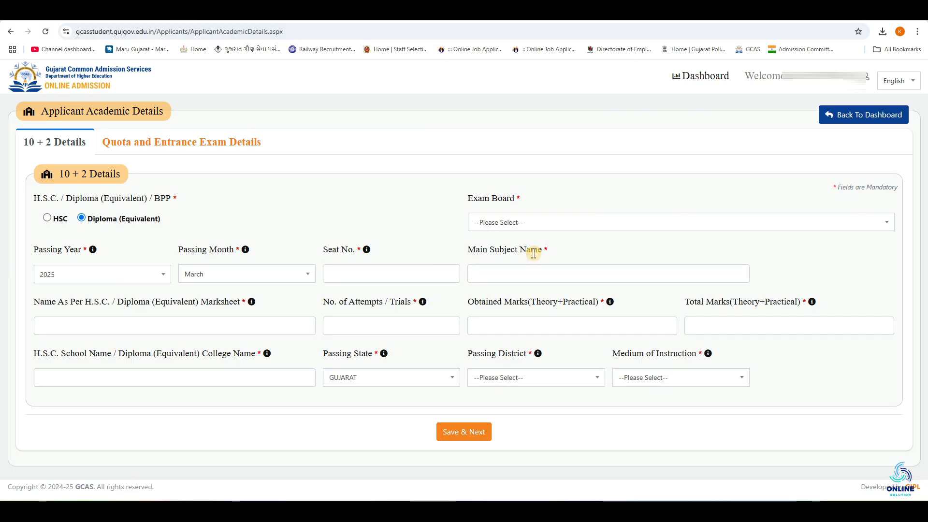
{"action": "left_click", "coordinate": [512, 274]}
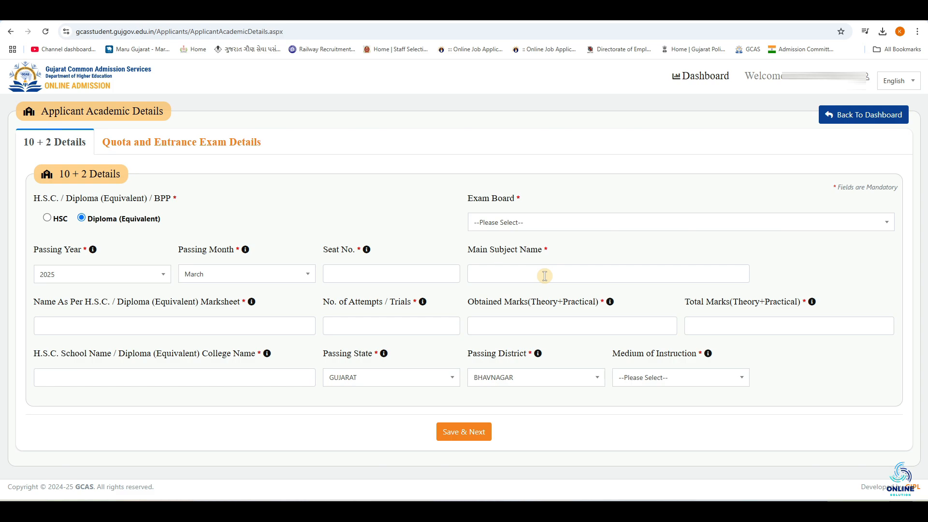
{"action": "left_click", "coordinate": [576, 275]}
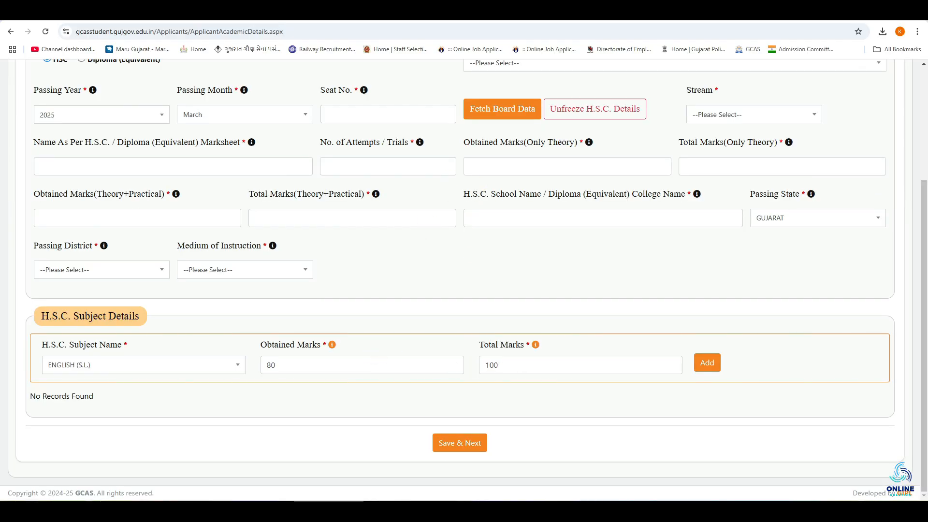
Step: Save the 10+2 details and the quota details without selecting any quota
{"action": "left_click", "coordinate": [459, 443]}
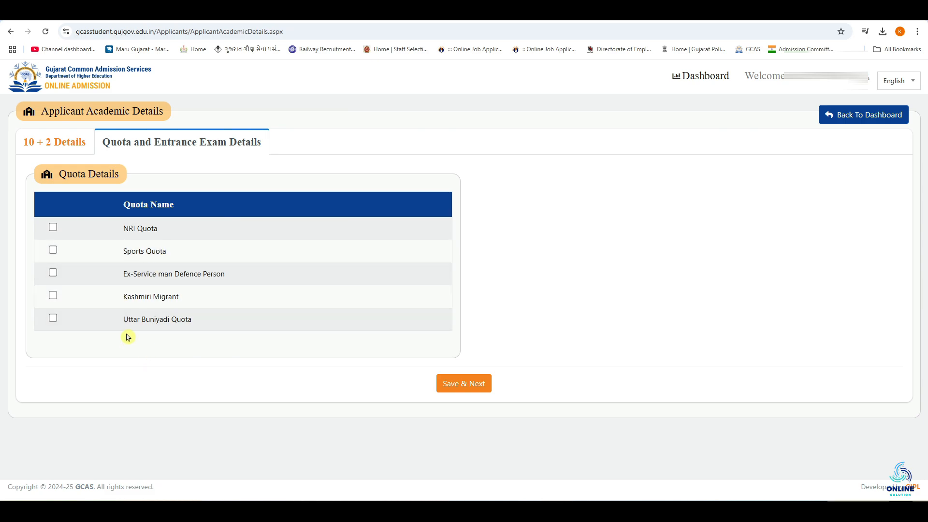
{"action": "left_click", "coordinate": [457, 392]}
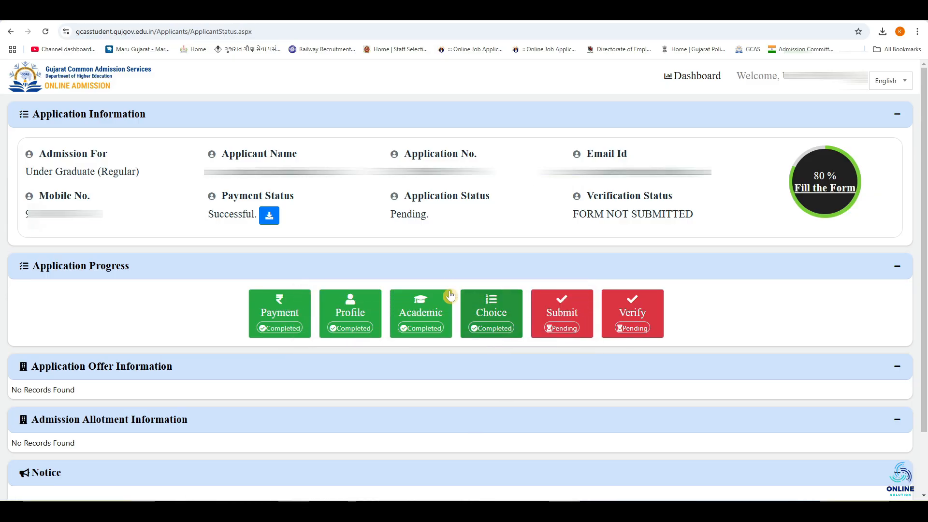
Step: Open the Choice section and filter by MAHARAJA KRISHNAKUMARSINHJI BHAVNAGAR UNIVERSITY and the BACHELOR OF ARTS program
{"action": "left_click", "coordinate": [503, 314]}
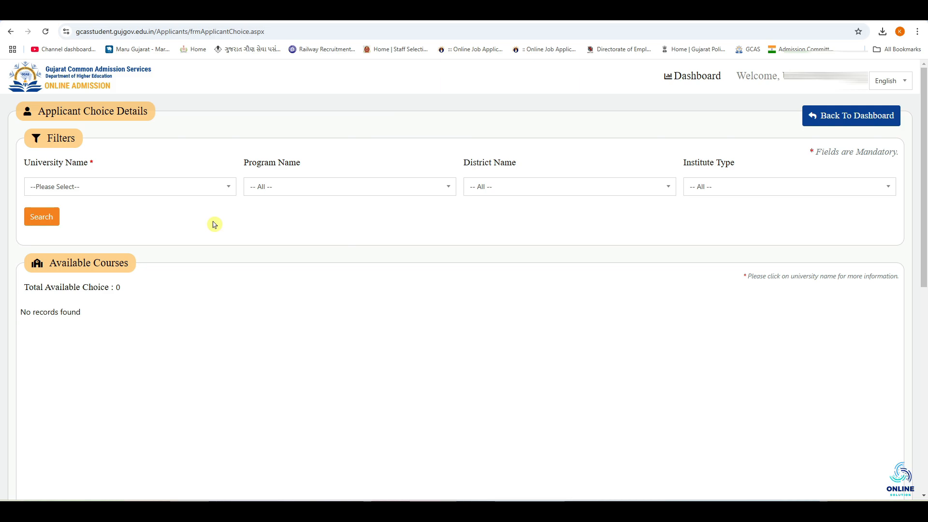
{"action": "left_click", "coordinate": [146, 192]}
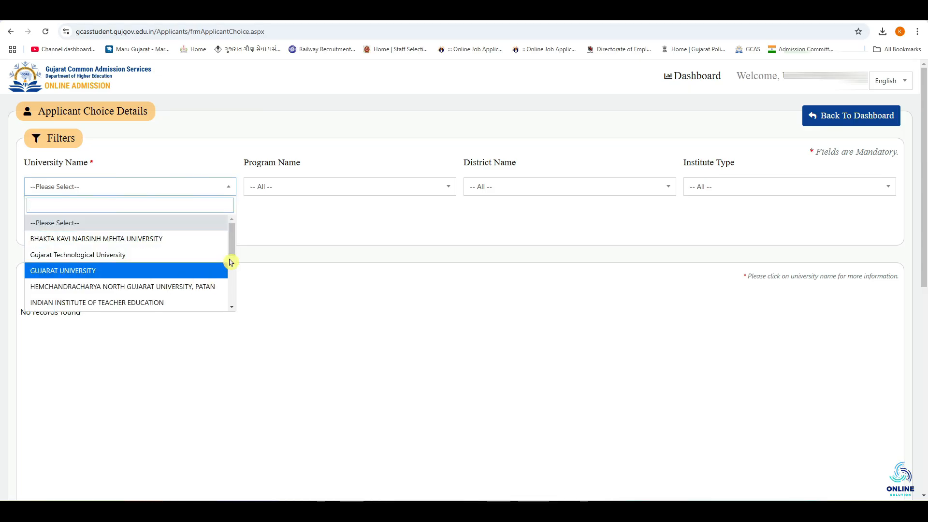
{"action": "left_click_drag", "start_coordinate": [232, 252], "coordinate": [233, 274]}
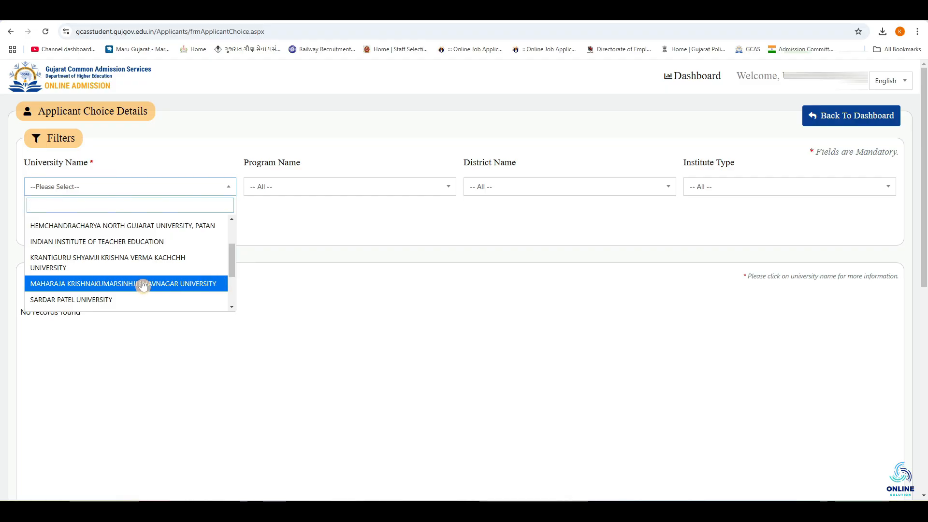
{"action": "left_click", "coordinate": [124, 286]}
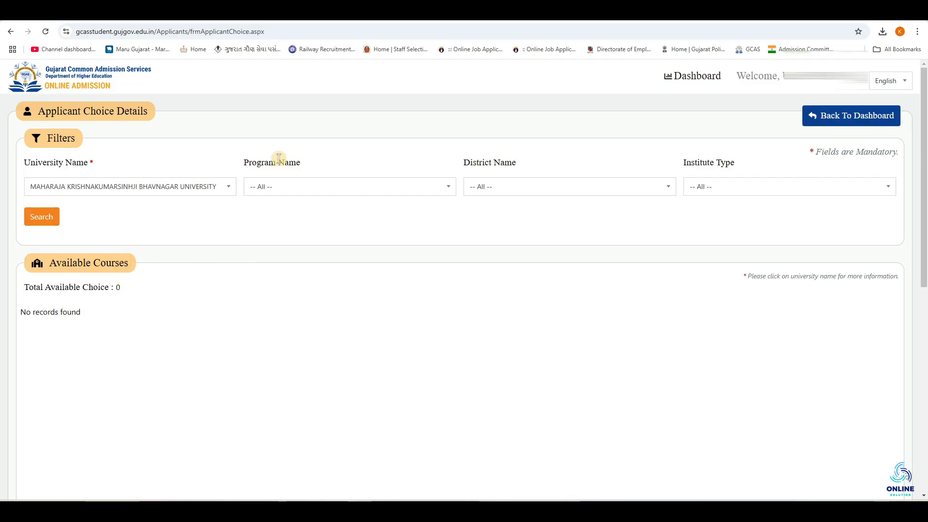
{"action": "left_click", "coordinate": [312, 186]}
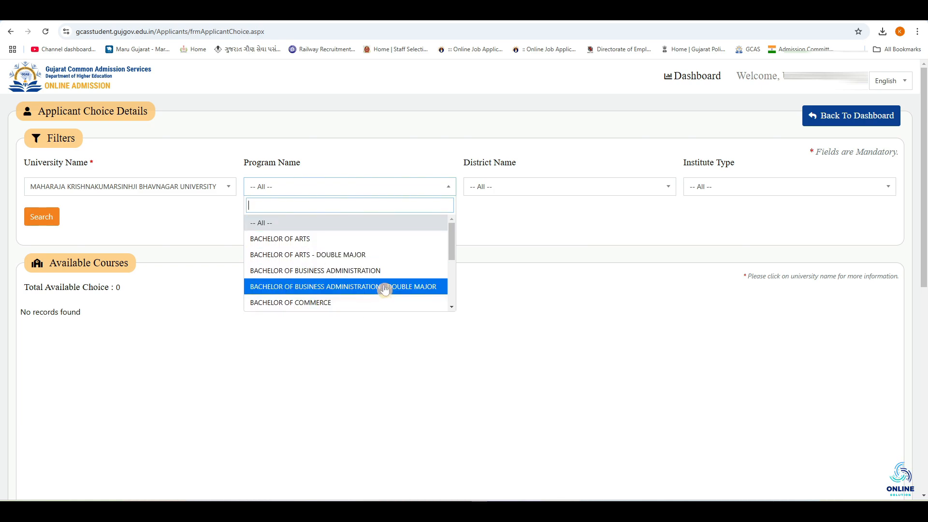
{"action": "left_click", "coordinate": [376, 246]}
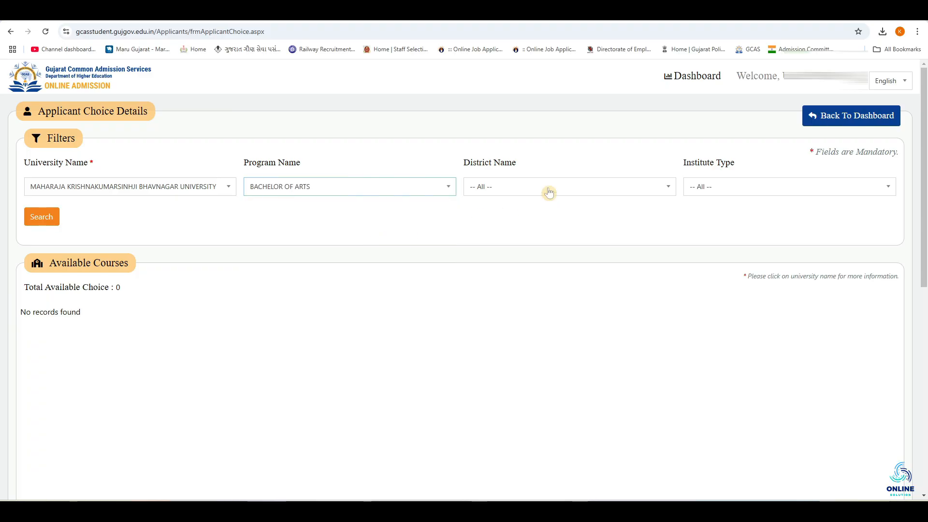
Step: Set district to BHAVNAGAR and institute type to Government, then search the available courses
{"action": "left_click", "coordinate": [549, 193]}
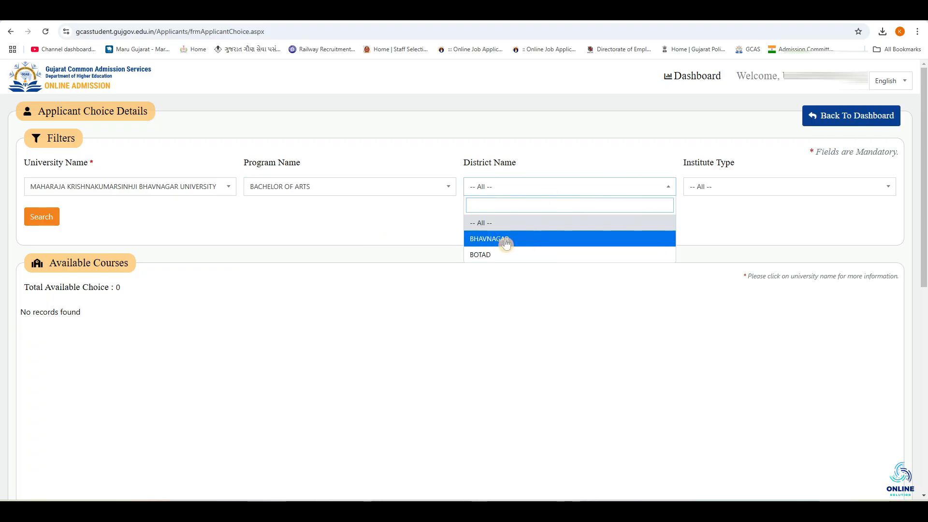
{"action": "left_click", "coordinate": [565, 244]}
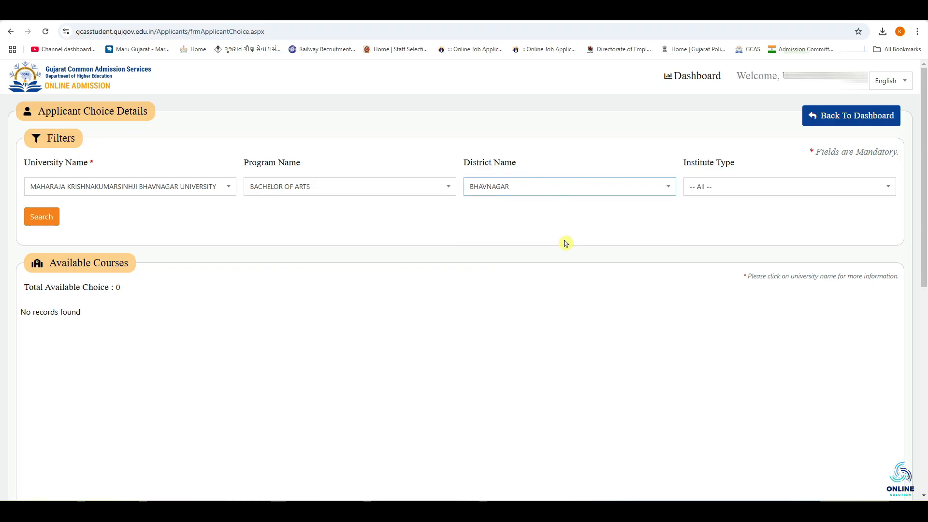
{"action": "left_click", "coordinate": [755, 190]}
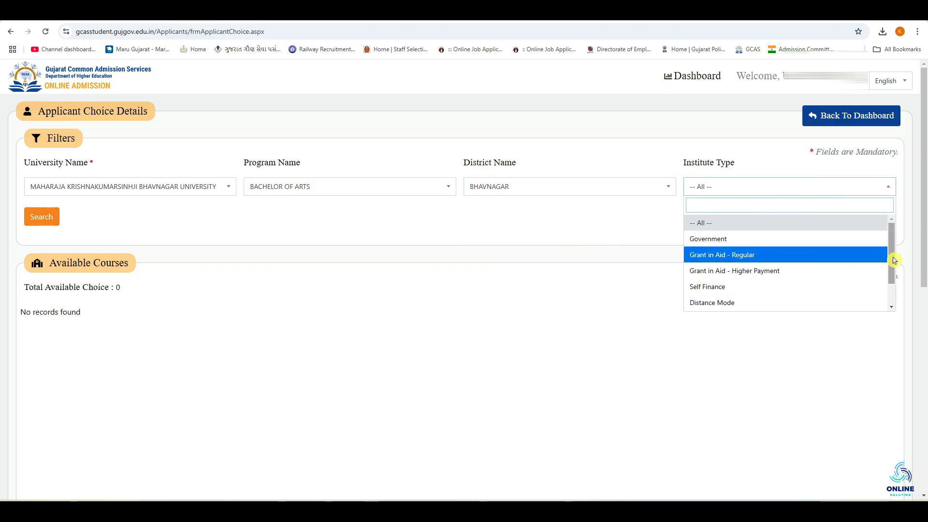
{"action": "left_click", "coordinate": [763, 243]}
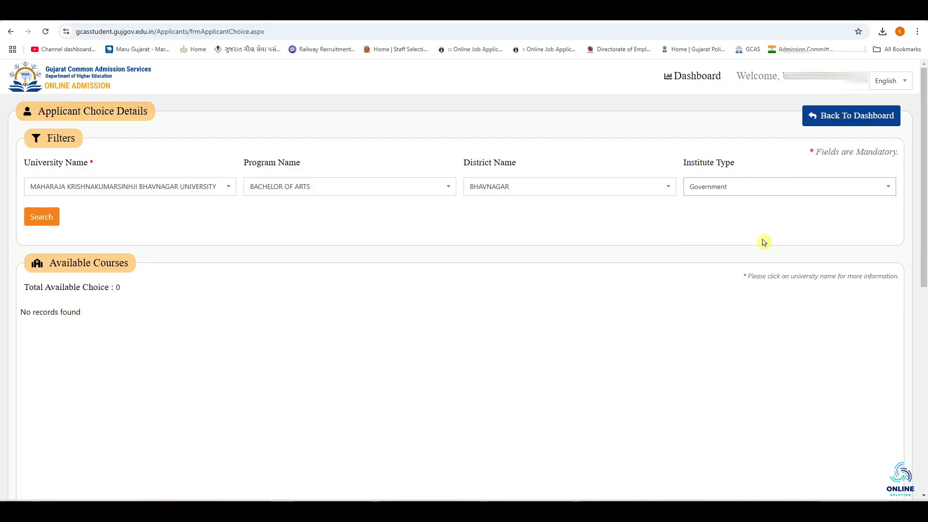
{"action": "left_click", "coordinate": [47, 222]}
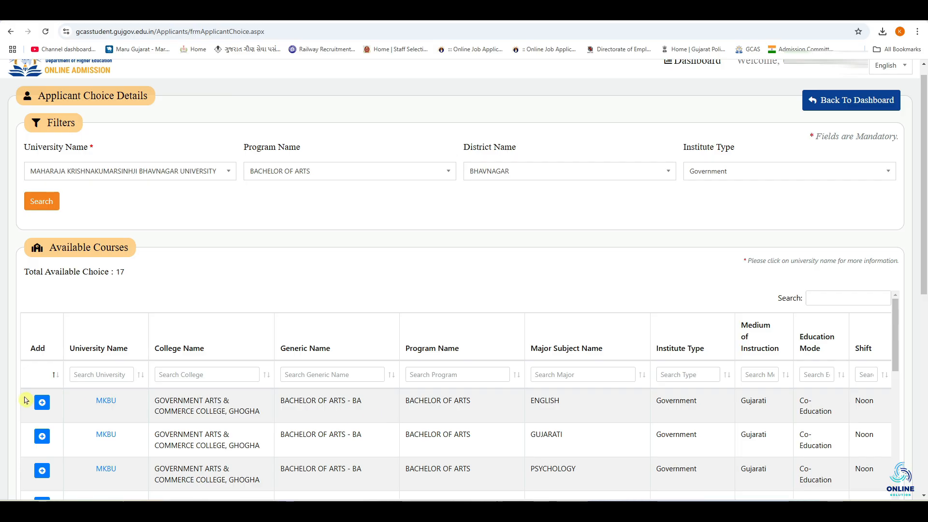
Step: Switch the institute type filter to Grant in Aid - Regular and search the available courses again
{"action": "left_click", "coordinate": [42, 402]}
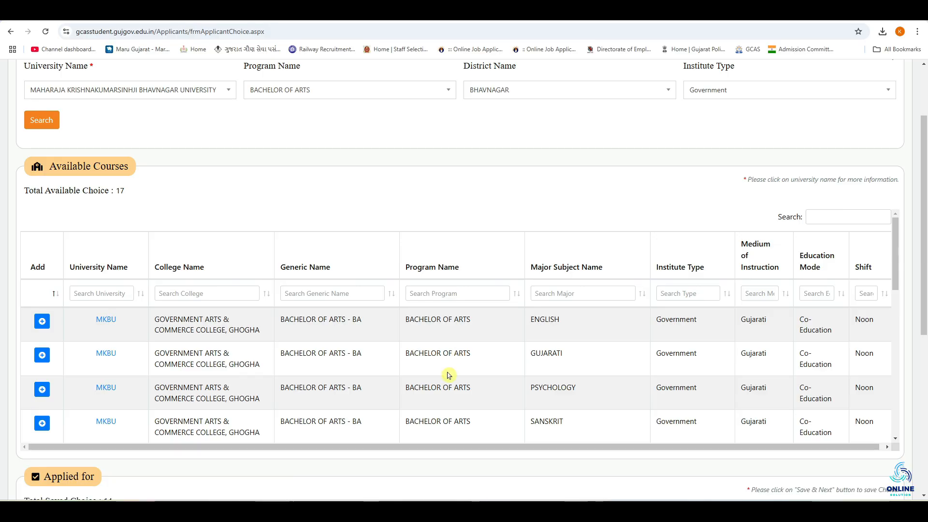
{"action": "scroll", "coordinate": [237, 360], "scroll_direction": "up", "scroll_amount": 1}
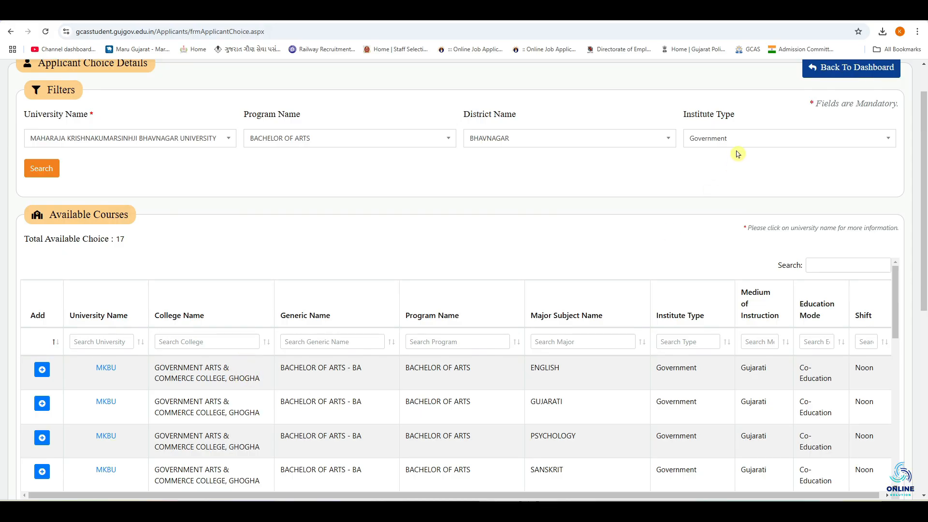
{"action": "left_click", "coordinate": [738, 142]}
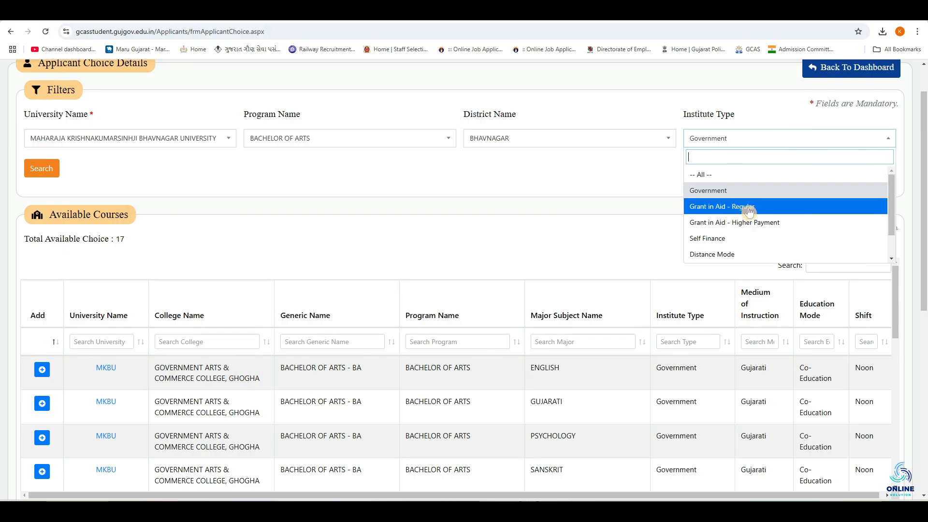
{"action": "left_click", "coordinate": [749, 212]}
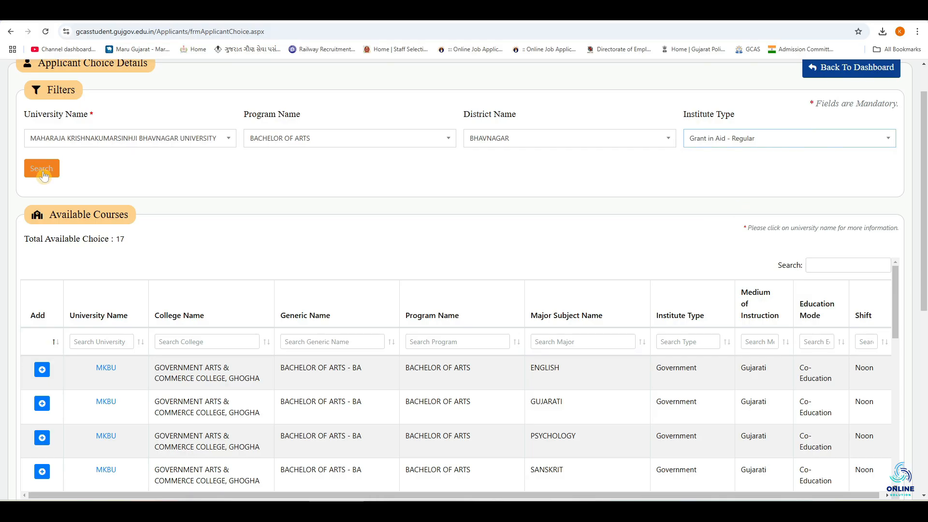
{"action": "left_click", "coordinate": [47, 177]}
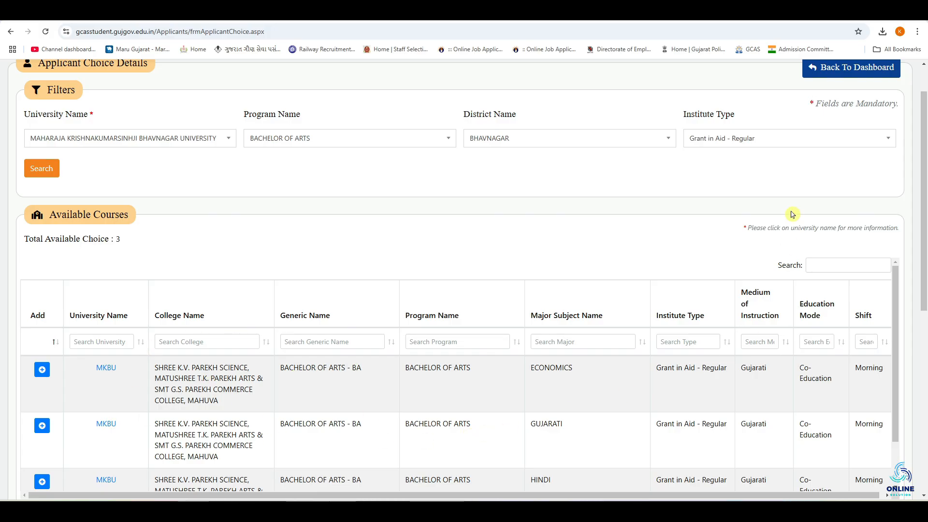
Step: Try adding the ECONOMICS course of the Mahuva Parekh college as a choice
{"action": "left_click", "coordinate": [788, 145]}
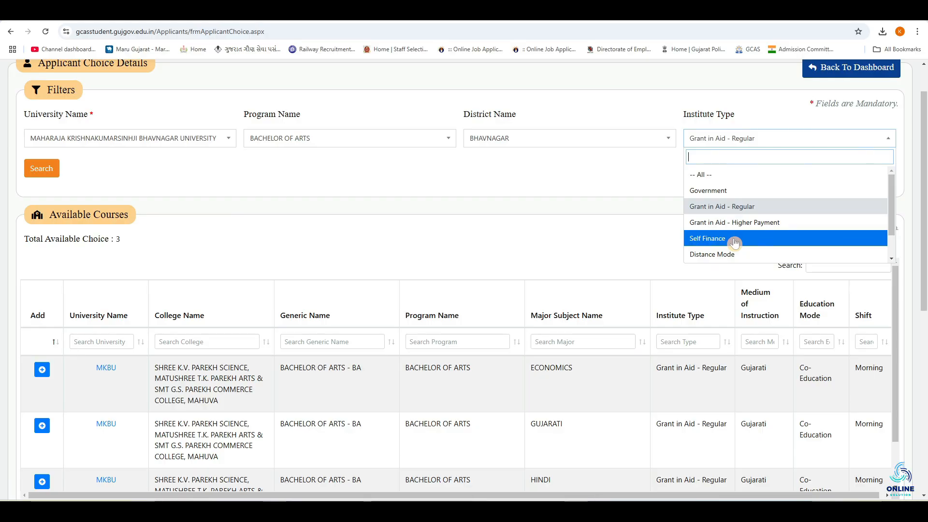
{"action": "scroll", "coordinate": [735, 242], "scroll_direction": "down", "scroll_amount": 2}
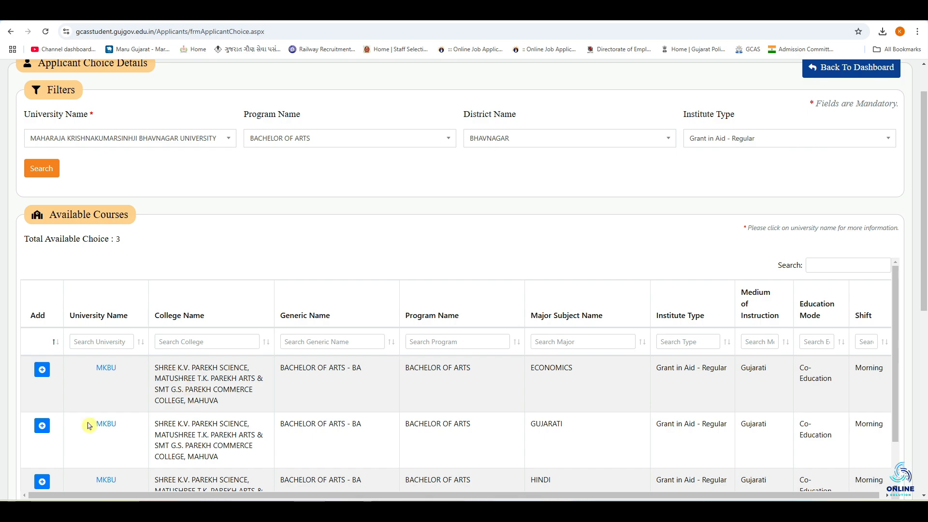
{"action": "left_click", "coordinate": [42, 370]}
Step: Review the list of applied-for choices and save the choices to continue
{"action": "scroll", "coordinate": [313, 282], "scroll_direction": "down", "scroll_amount": 9}
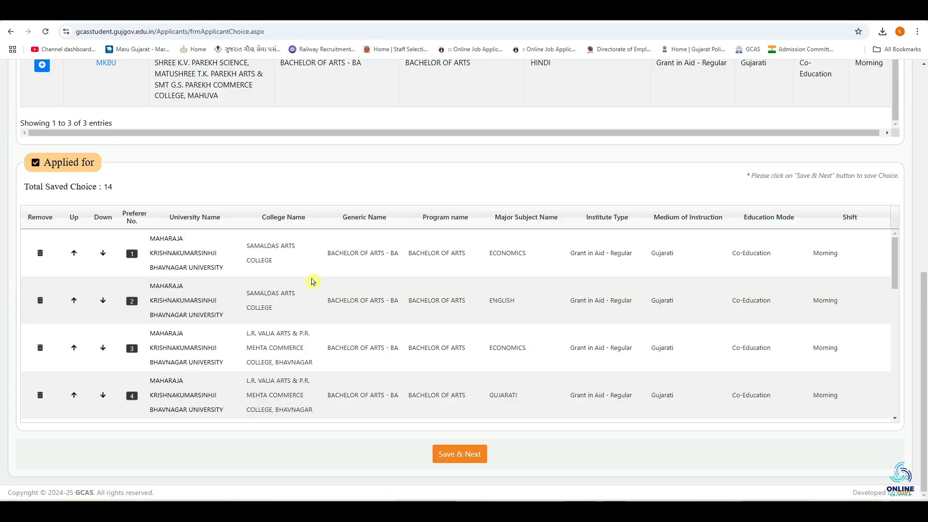
{"action": "scroll", "coordinate": [317, 310], "scroll_direction": "down", "scroll_amount": 6}
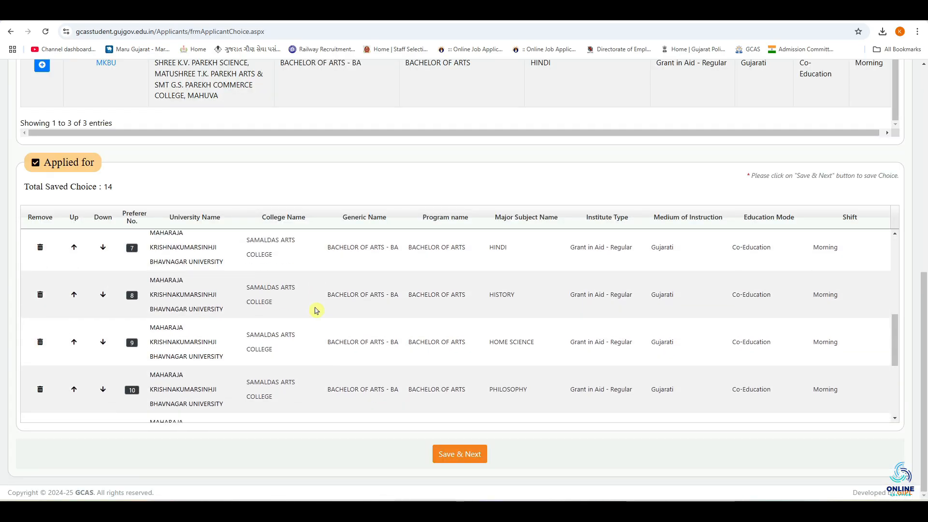
{"action": "scroll", "coordinate": [317, 310], "scroll_direction": "up", "scroll_amount": 6}
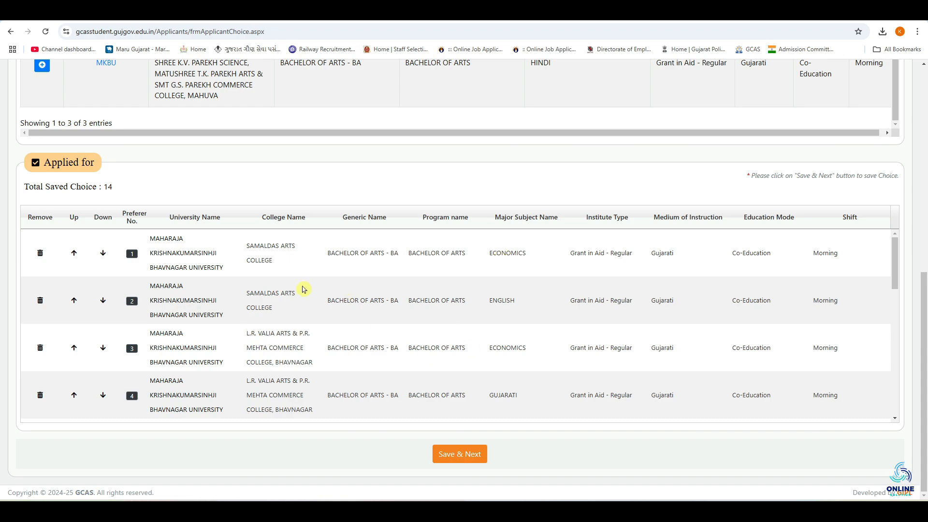
{"action": "left_click", "coordinate": [460, 455]}
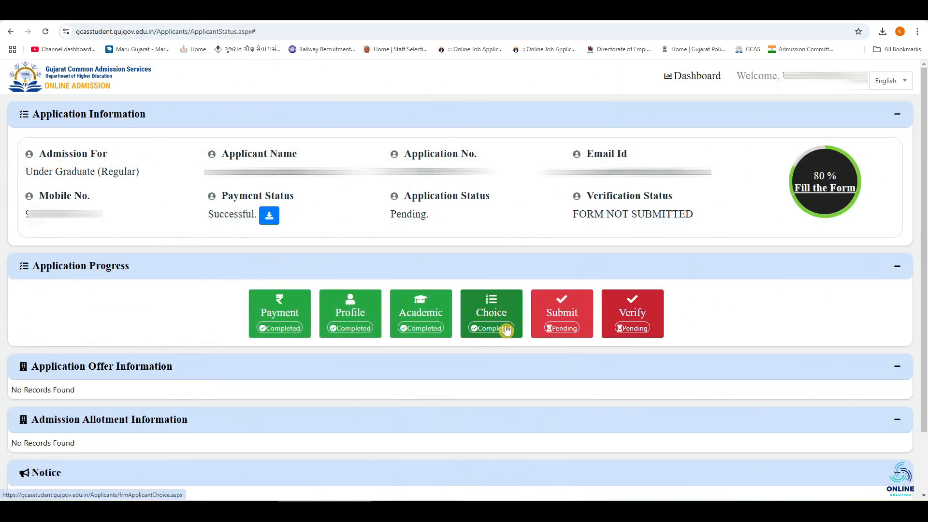
Step: Open the final submission page and tick the applicant's declaration checkbox
{"action": "left_click", "coordinate": [557, 315]}
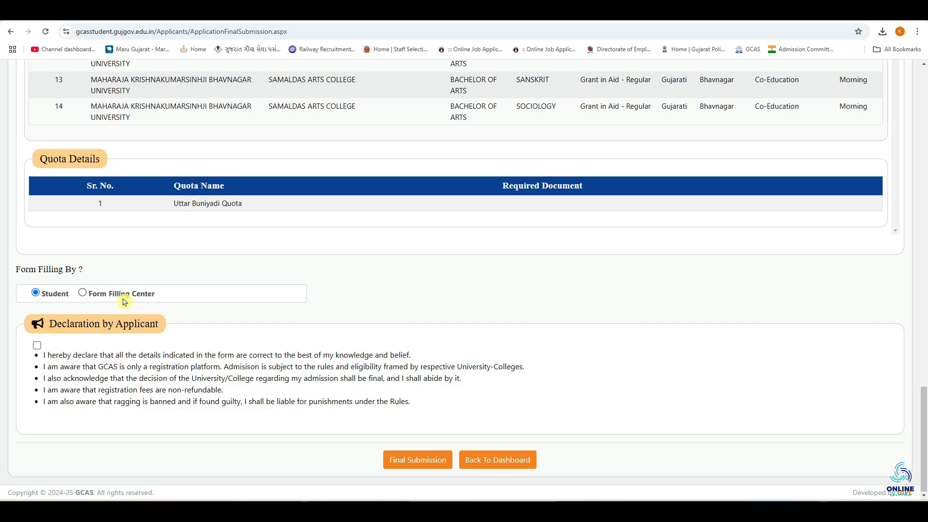
{"action": "left_click", "coordinate": [37, 346]}
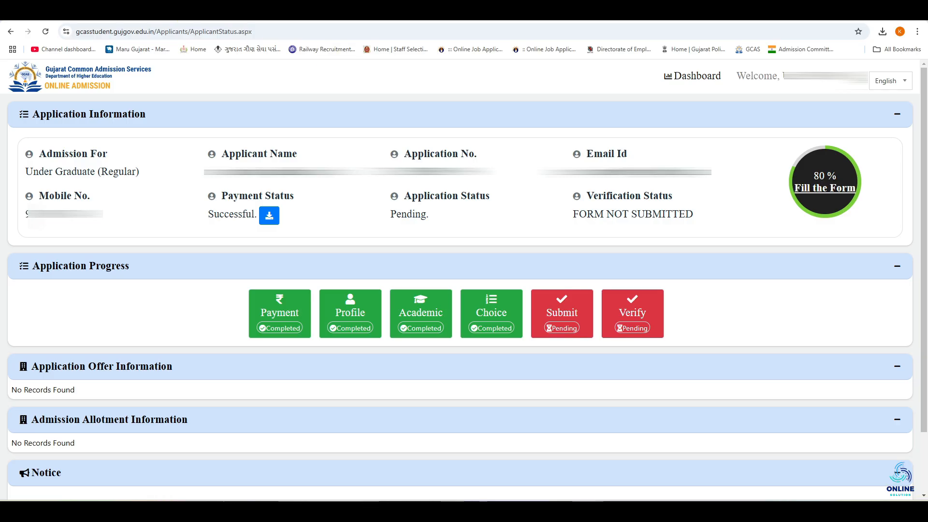
Step: Open the GCAS list of form filling and verification centers and filter it by district BHAVNAGAR
{"action": "left_click", "coordinate": [343, 67]}
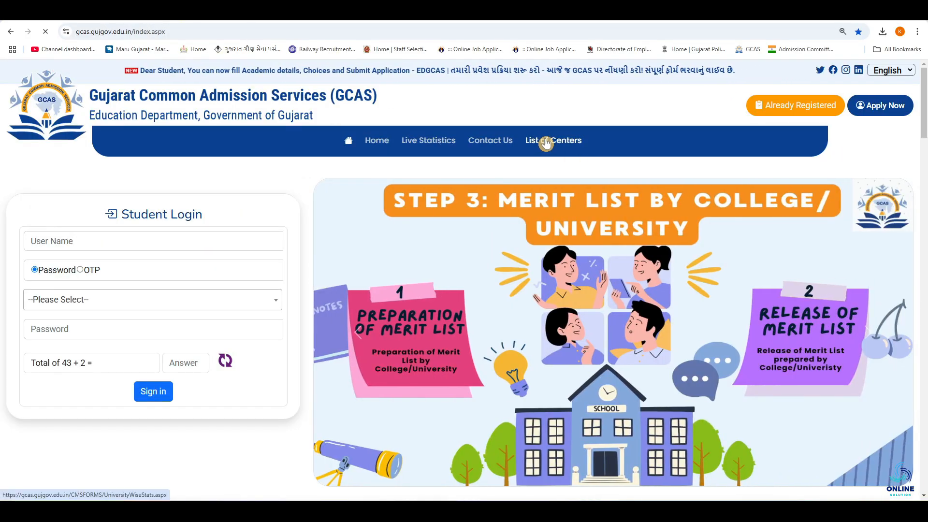
{"action": "left_click", "coordinate": [546, 143]}
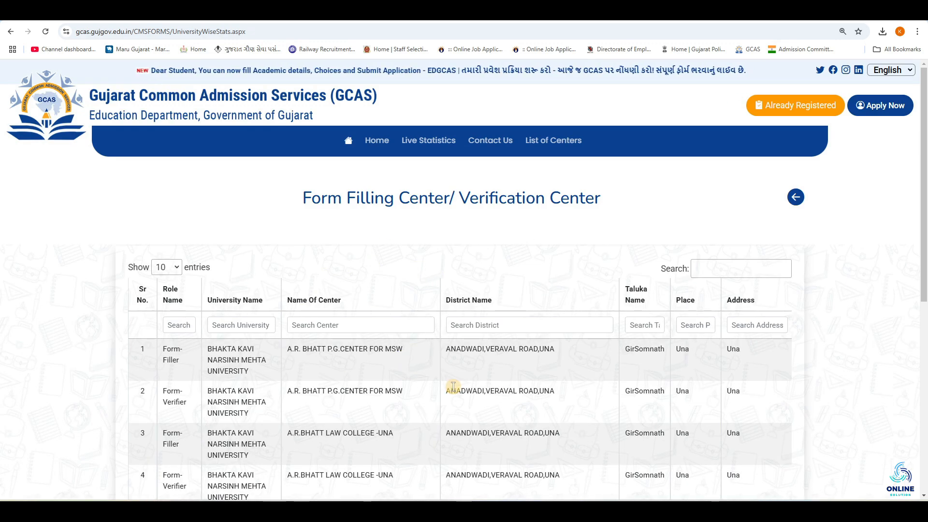
{"action": "left_click", "coordinate": [517, 330]}
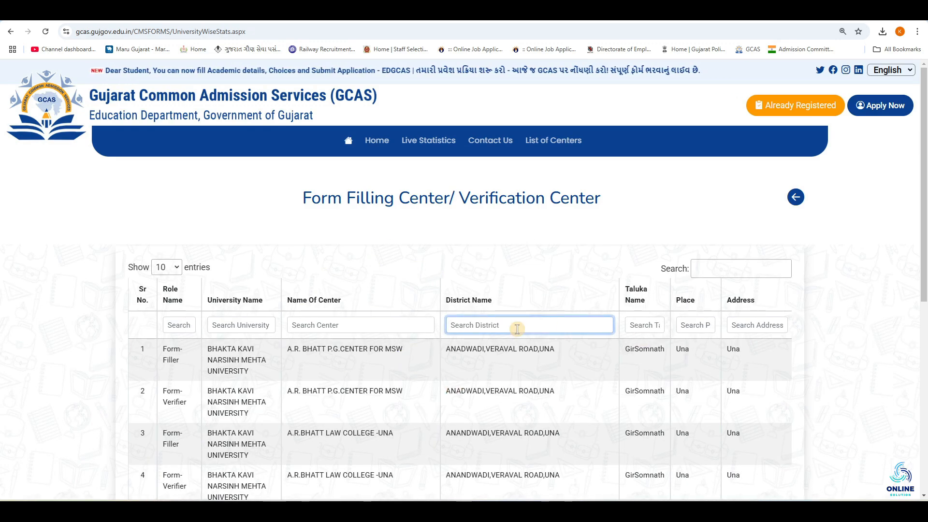
{"action": "type", "text": "BHAVNAGAR"}
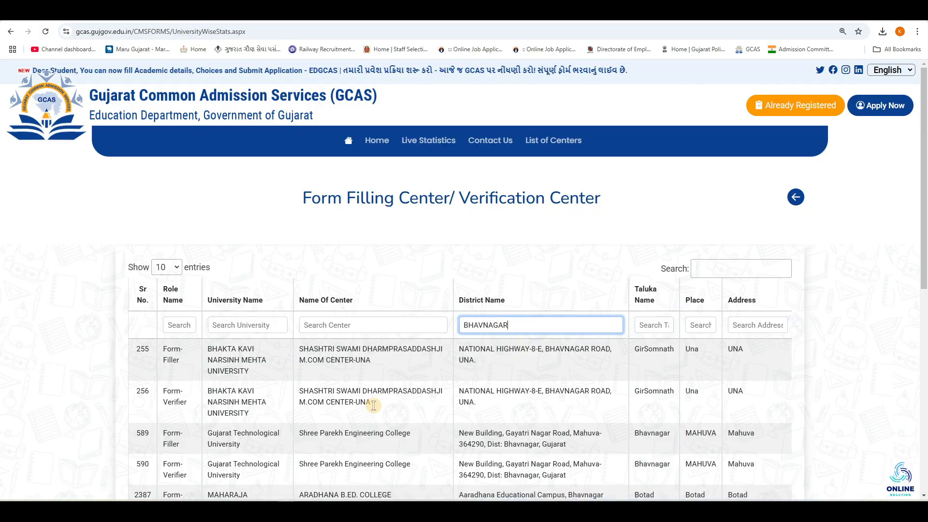